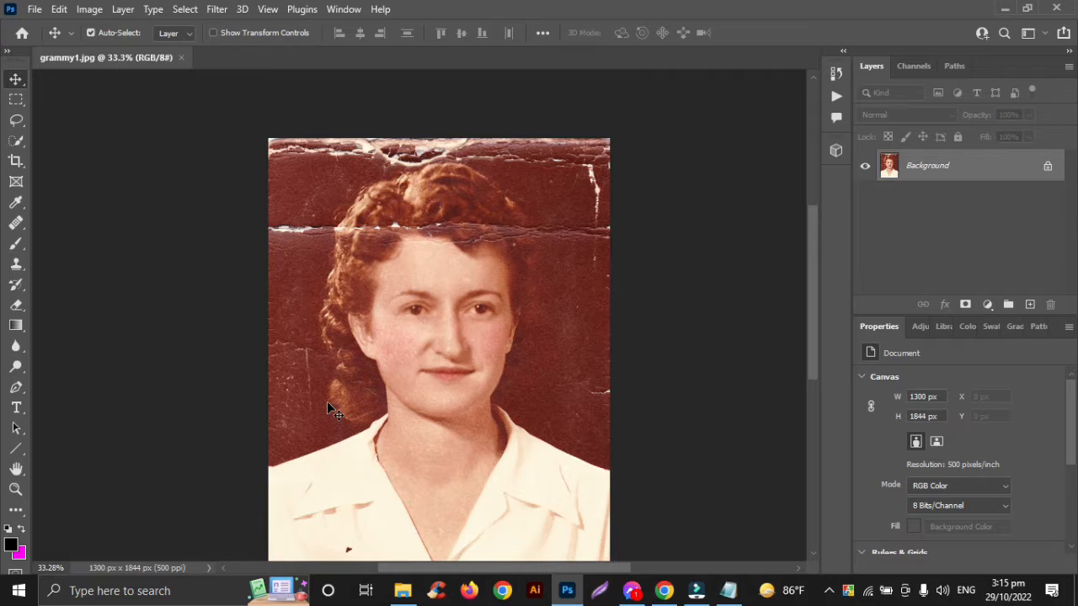
# - Duplicate the background photo layer and activate the Clone Stamp Tool with a soft 100 px brush
pyautogui.hotkey('ctrl', 'j')
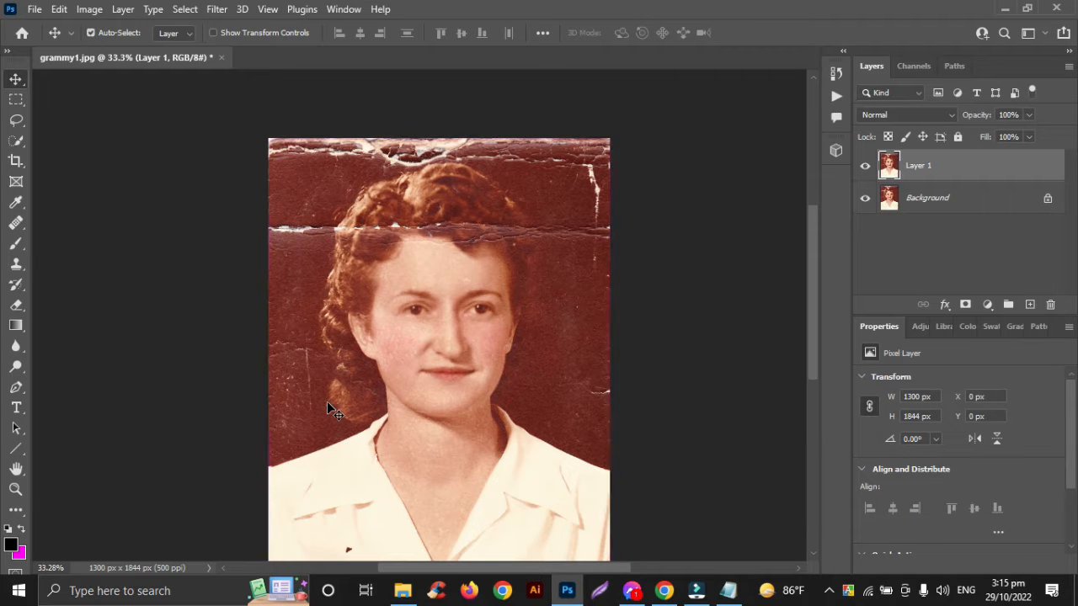
pyautogui.scroll(2, 327, 401)
pyautogui.scroll(3, 386, 341)
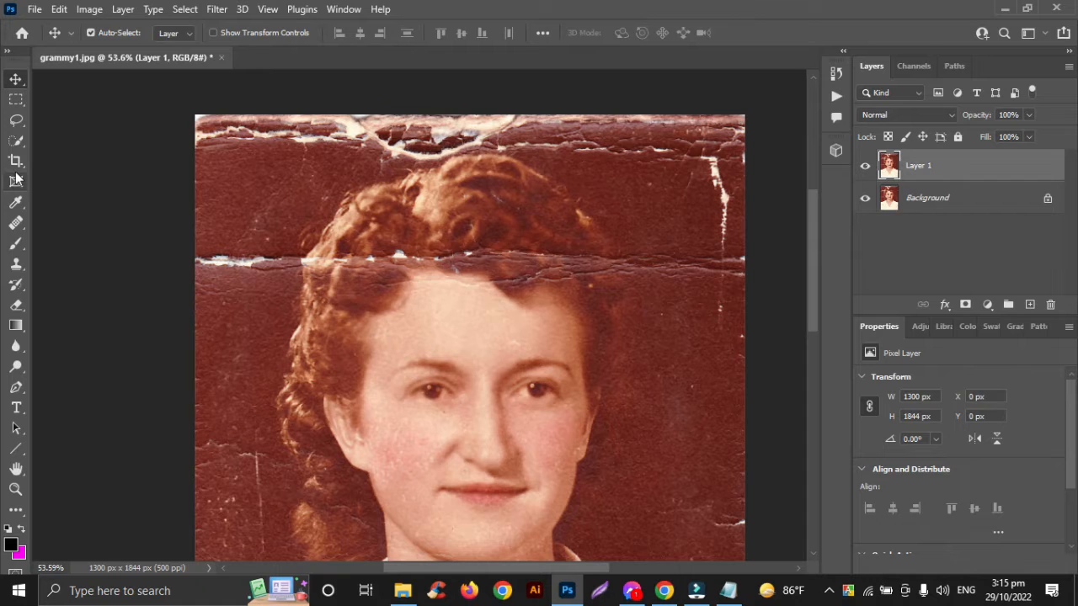
pyautogui.click(16, 266)
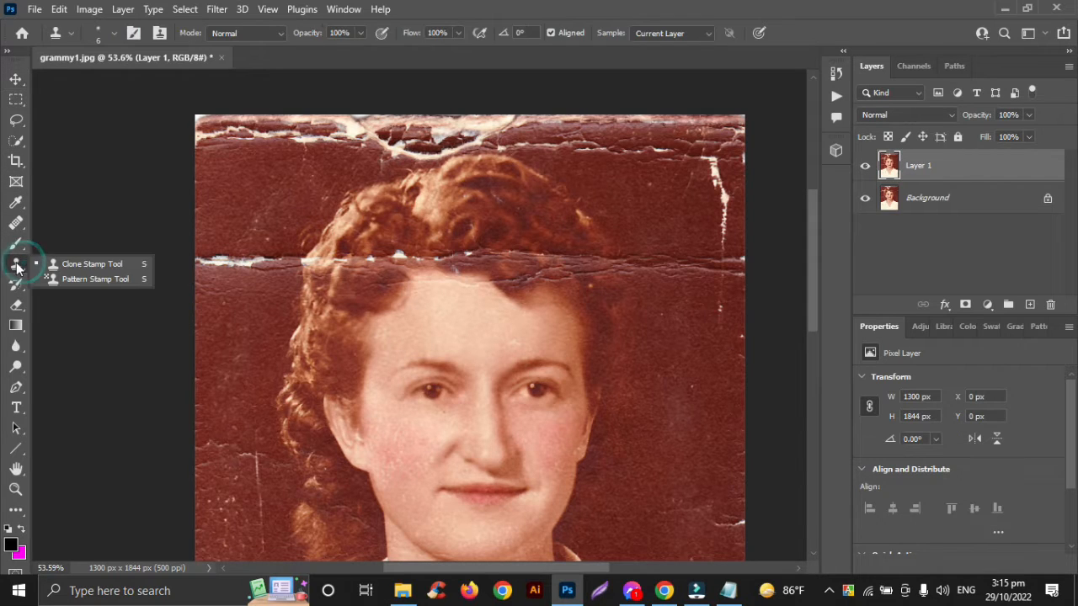
pyautogui.click(62, 268)
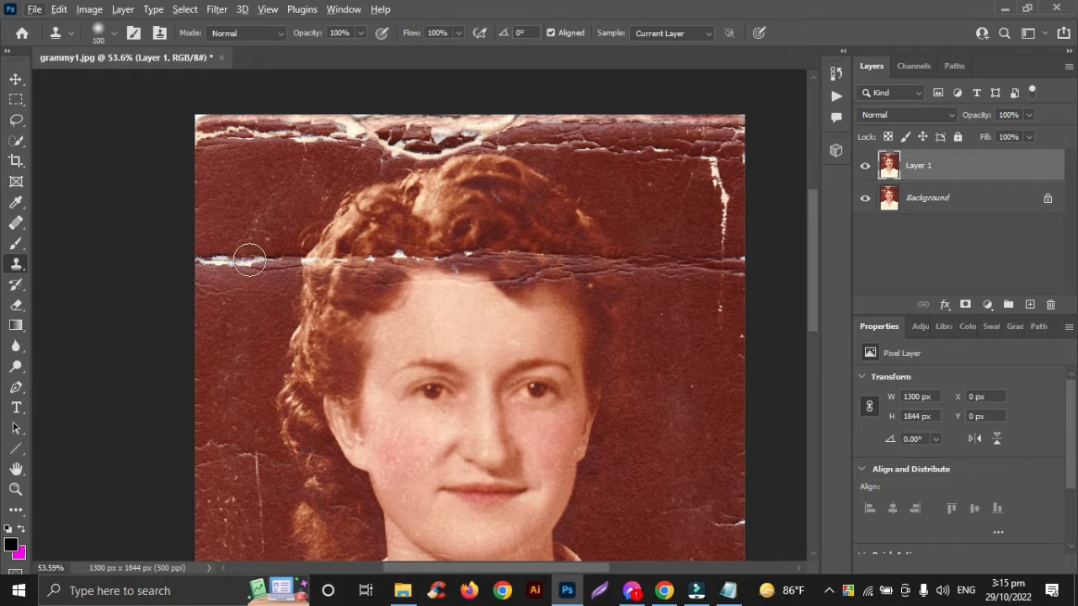
# - Clone clean red backdrop over the white horizontal crease between the photo's left edge and the hair
pyautogui.keyDown('alt'); pyautogui.click(235, 208); pyautogui.keyUp('alt')
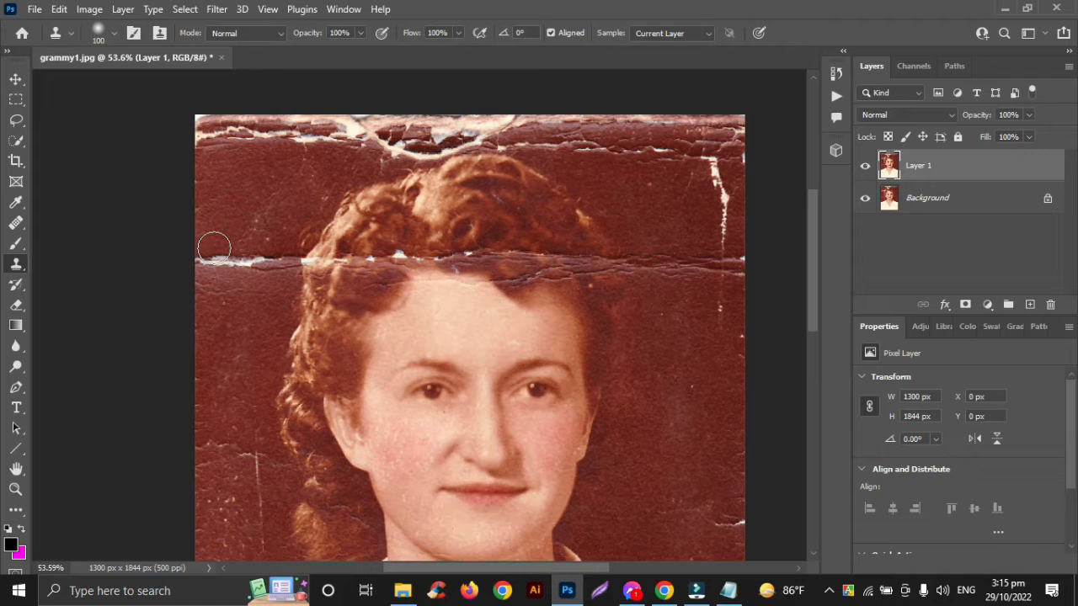
pyautogui.moveTo(207, 254)
pyautogui.mouseDown()
pyautogui.moveTo(248, 266)
pyautogui.moveTo(250, 253)
pyautogui.moveTo(289, 259)
pyautogui.mouseUp()
pyautogui.keyDown('alt'); pyautogui.click(237, 203); pyautogui.keyUp('alt')
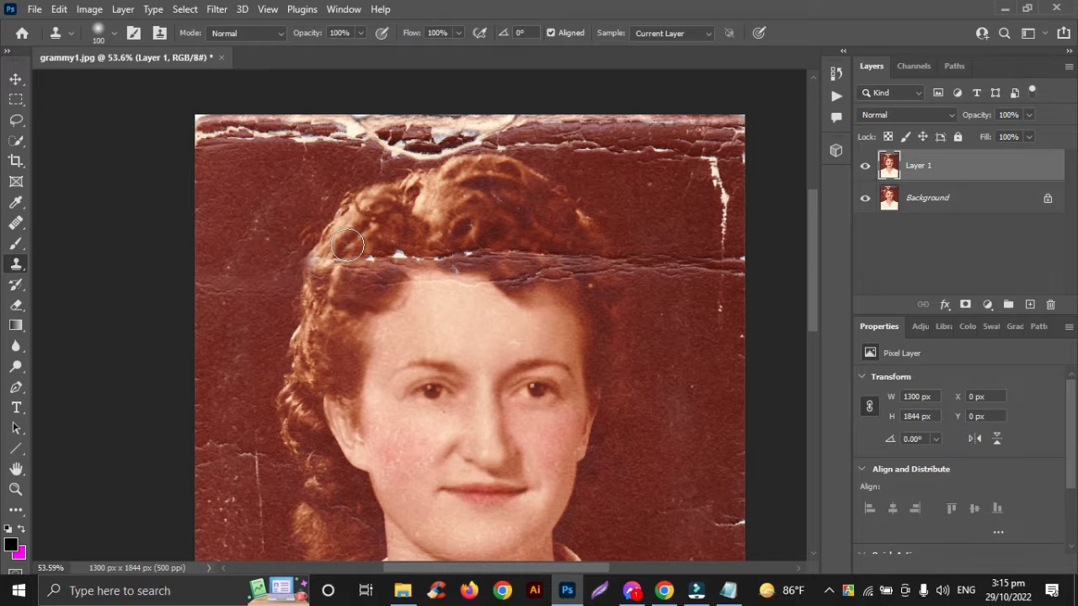
# - Clone hair texture over the white crease across the left part of the hair, up to the parting
pyautogui.keyDown('alt'); pyautogui.click(306, 264); pyautogui.keyUp('alt')
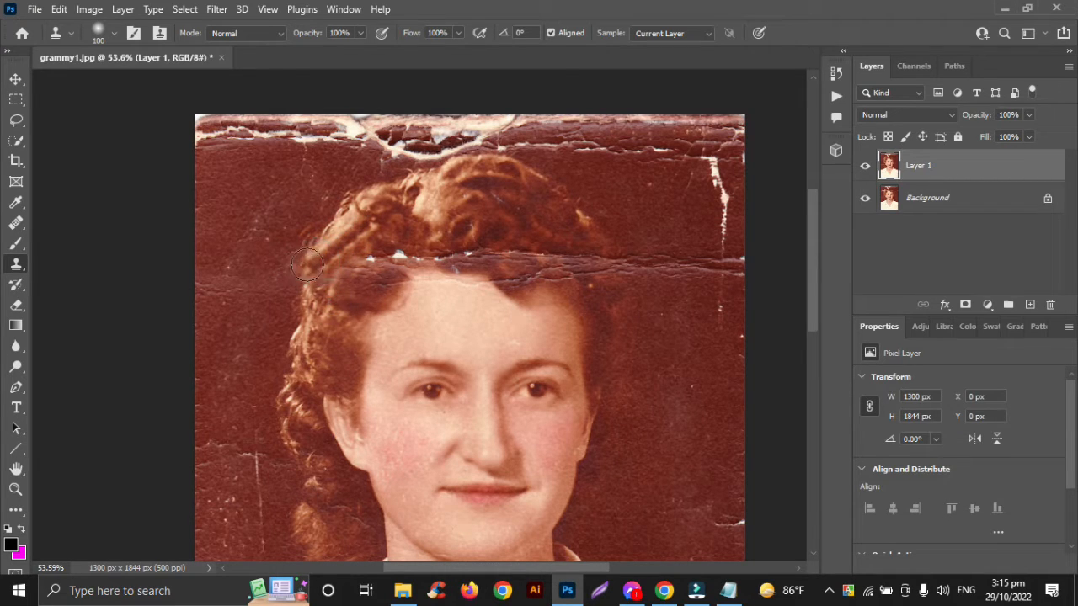
pyautogui.moveTo(358, 288); pyautogui.dragTo(374, 257)
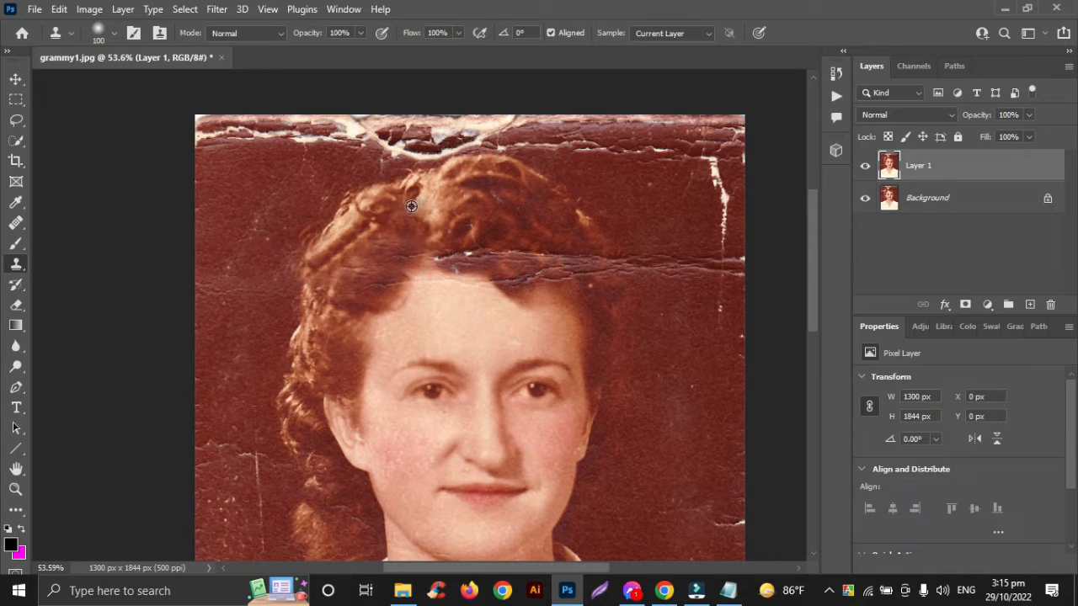
pyautogui.click(428, 245)
pyautogui.click(436, 253)
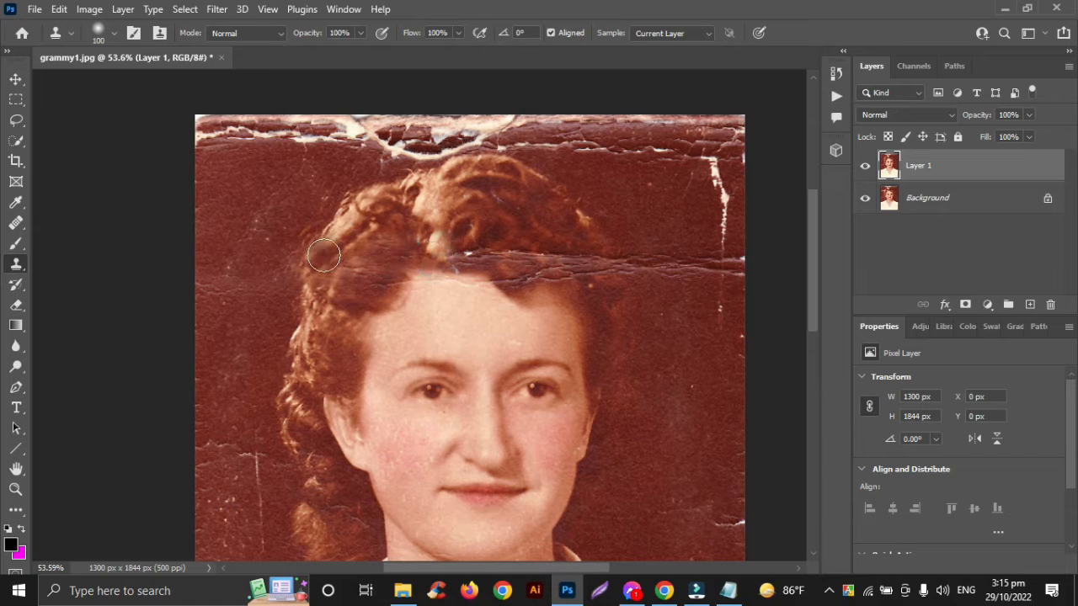
pyautogui.click(437, 266)
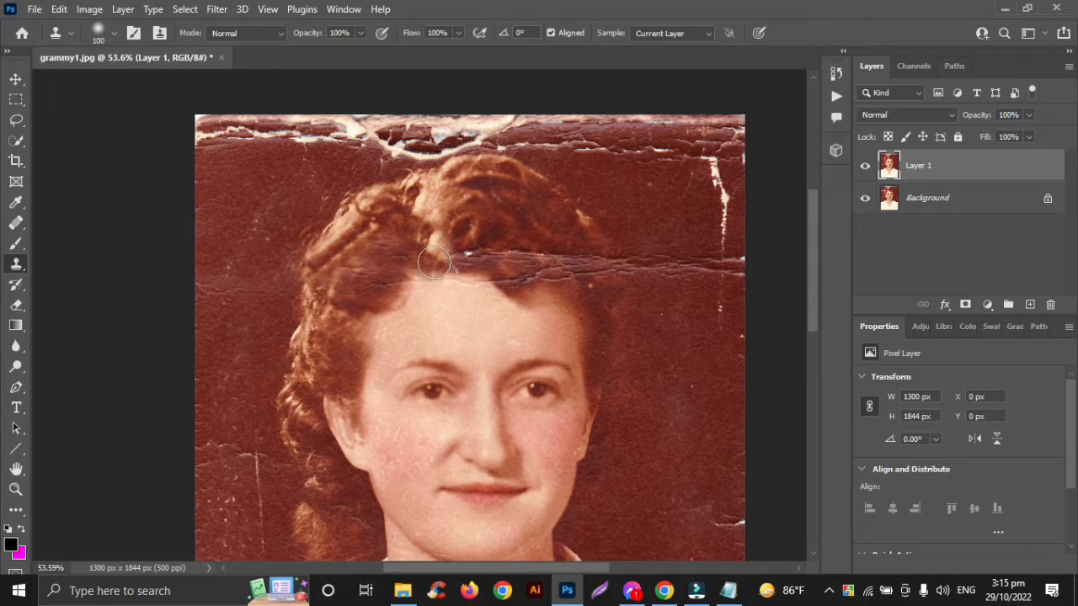
# - Clone hair texture over the crease from above the forehead to the right outline of the hair
pyautogui.keyDown('alt'); pyautogui.click(504, 204); pyautogui.keyUp('alt')
pyautogui.click(471, 253)
pyautogui.click(465, 257)
pyautogui.moveTo(467, 257); pyautogui.dragTo(587, 265)
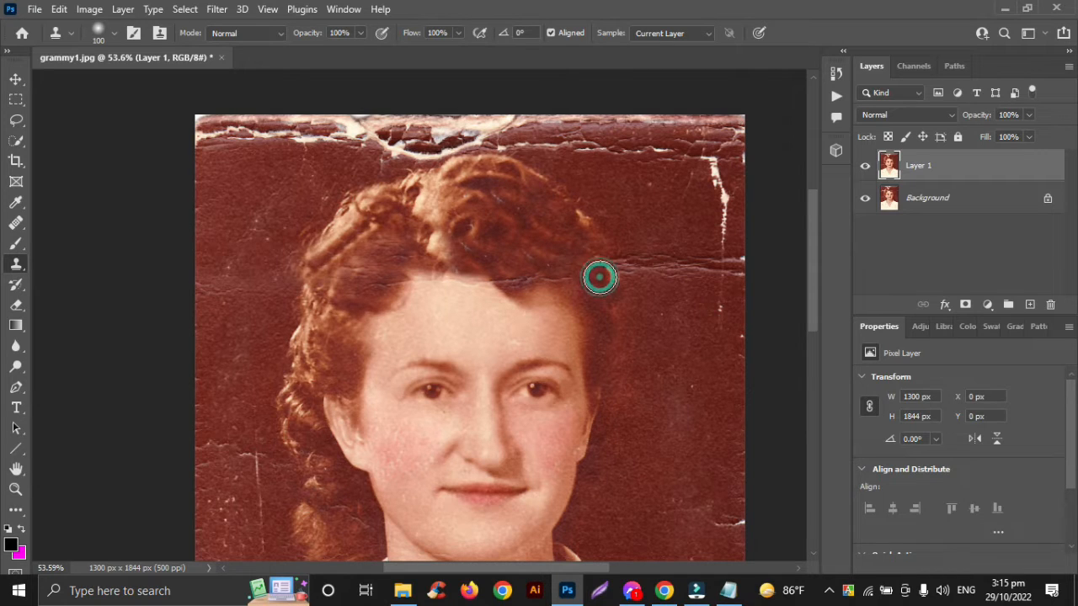
pyautogui.click(599, 277)
pyautogui.keyDown('alt'); pyautogui.click(528, 244); pyautogui.keyUp('alt')
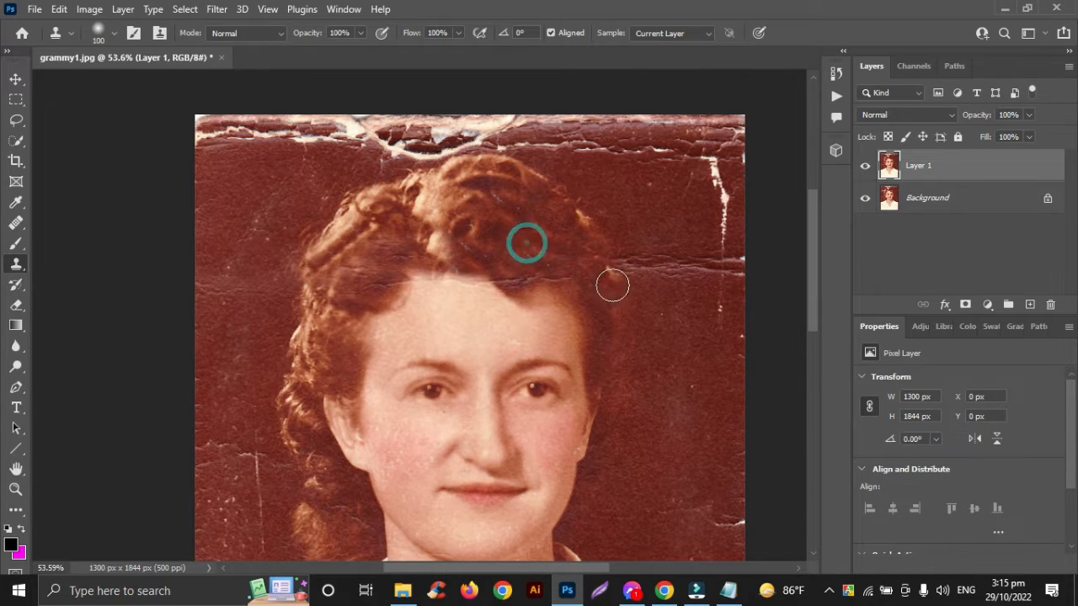
pyautogui.click(609, 275)
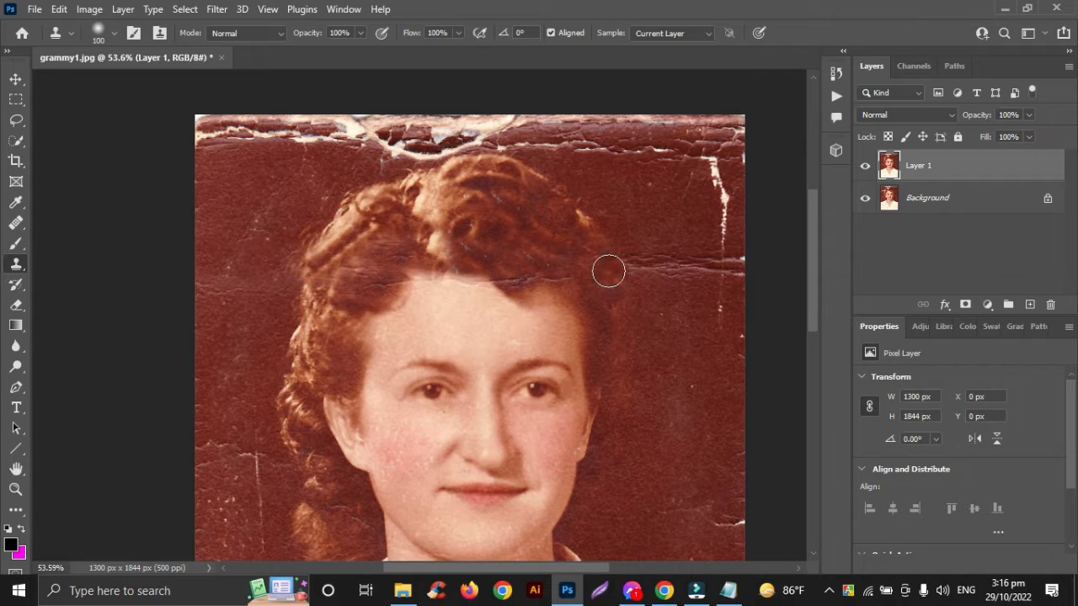
# - Clone clean backdrop over the horizontal crease between the hair and the photo's right edge
pyautogui.hscroll(2, 611, 289)
pyautogui.keyDown('alt'); pyautogui.click(632, 313); pyautogui.keyUp('alt')
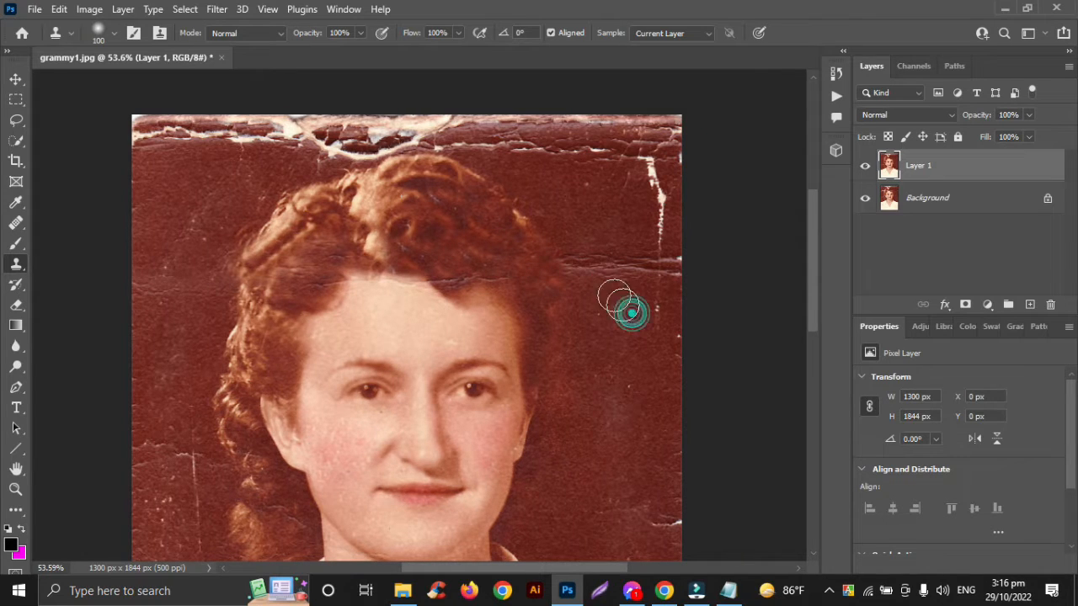
pyautogui.moveTo(589, 262)
pyautogui.mouseDown()
pyautogui.moveTo(631, 264)
pyautogui.moveTo(641, 328)
pyautogui.moveTo(634, 268)
pyautogui.moveTo(662, 266)
pyautogui.moveTo(619, 235)
pyautogui.moveTo(680, 272)
pyautogui.moveTo(658, 314)
pyautogui.mouseUp()
pyautogui.keyDown('alt'); pyautogui.click(640, 328); pyautogui.keyUp('alt')
pyautogui.keyDown('alt'); pyautogui.click(618, 233); pyautogui.keyUp('alt')
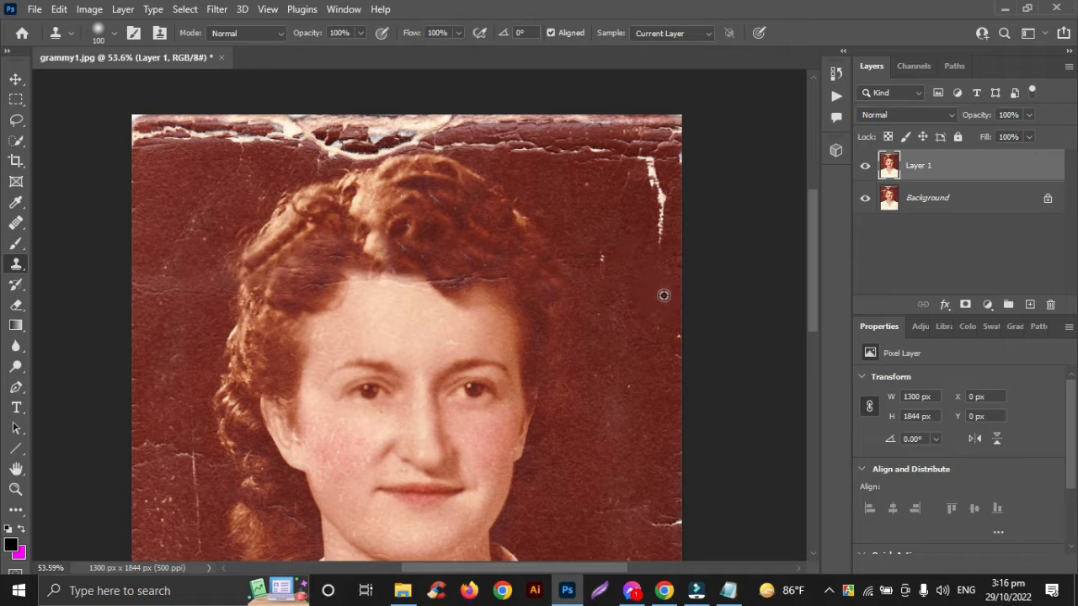
# - Clone clean backdrop over the vertical white scratch near the upper right and the marks on the right edge below it
pyautogui.keyDown('alt'); pyautogui.click(663, 296); pyautogui.keyUp('alt')
pyautogui.moveTo(661, 251); pyautogui.dragTo(661, 236)
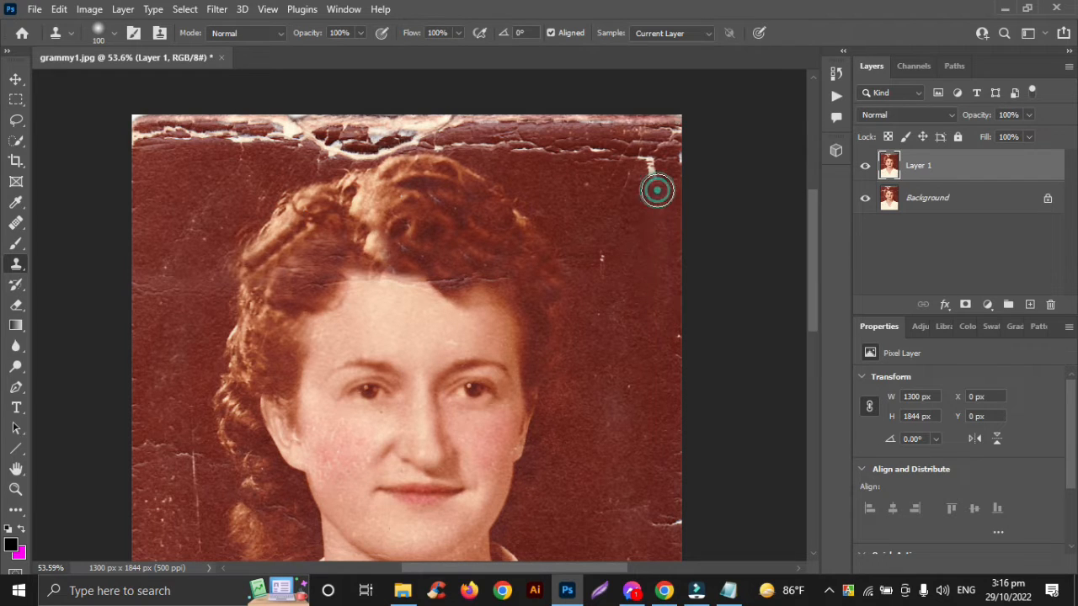
pyautogui.moveTo(657, 191)
pyautogui.mouseDown()
pyautogui.moveTo(649, 171)
pyautogui.moveTo(664, 226)
pyautogui.mouseUp()
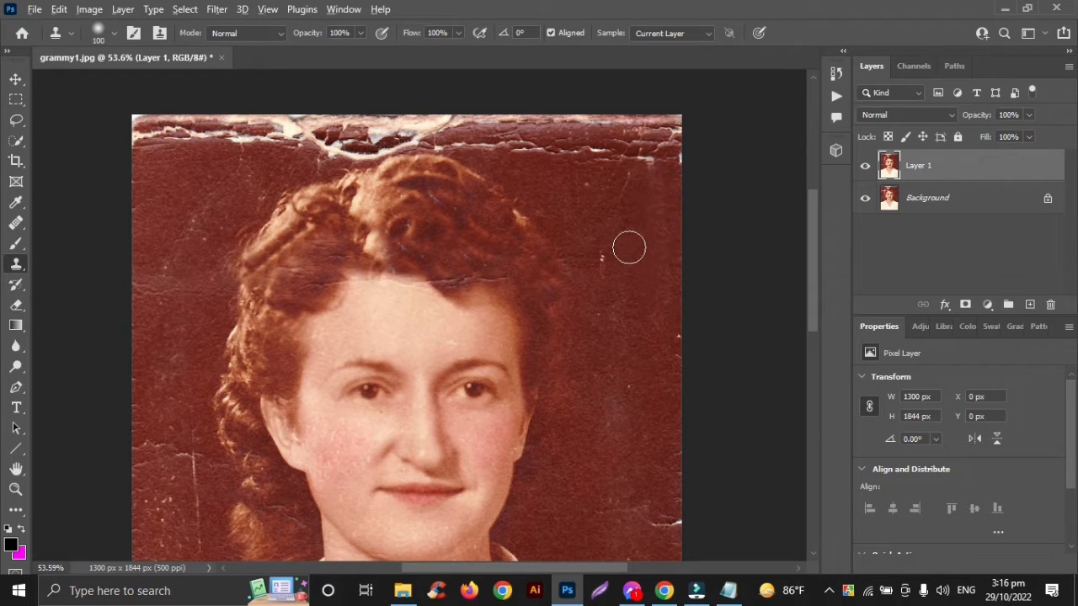
pyautogui.keyDown('alt'); pyautogui.click(655, 248); pyautogui.keyUp('alt')
pyautogui.moveTo(677, 320); pyautogui.dragTo(675, 366)
# - Clone clean backdrop over the scratches and specks along the photo's right edge, from beside the face down to the shoulder
pyautogui.scroll(-3, 687, 335)
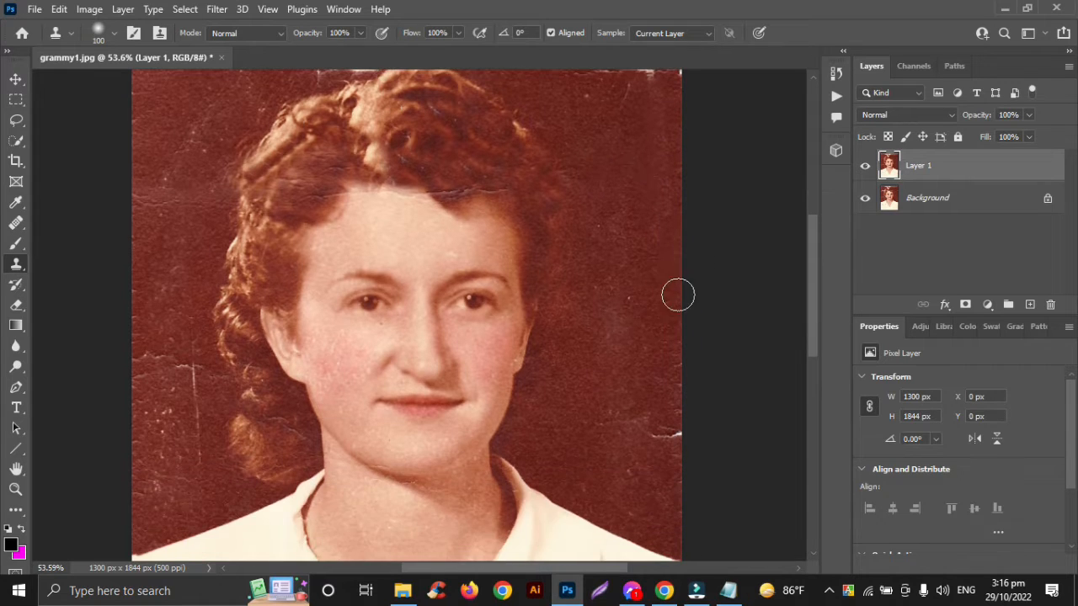
pyautogui.keyDown('alt'); pyautogui.click(662, 276); pyautogui.keyUp('alt')
pyautogui.moveTo(668, 304); pyautogui.dragTo(674, 416)
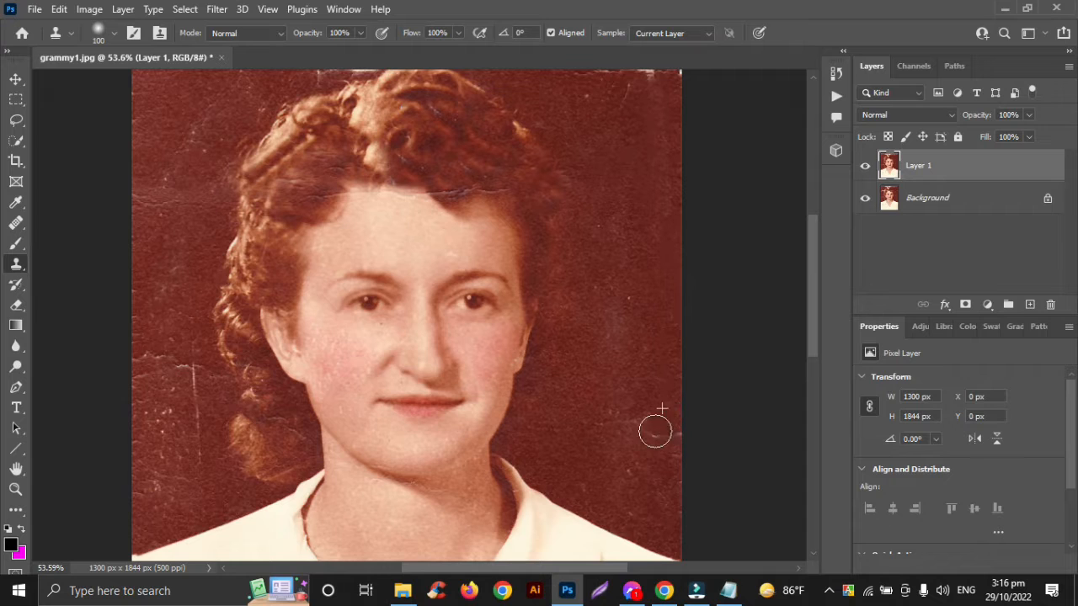
pyautogui.keyDown('alt'); pyautogui.click(644, 385); pyautogui.keyUp('alt')
pyautogui.click(610, 422)
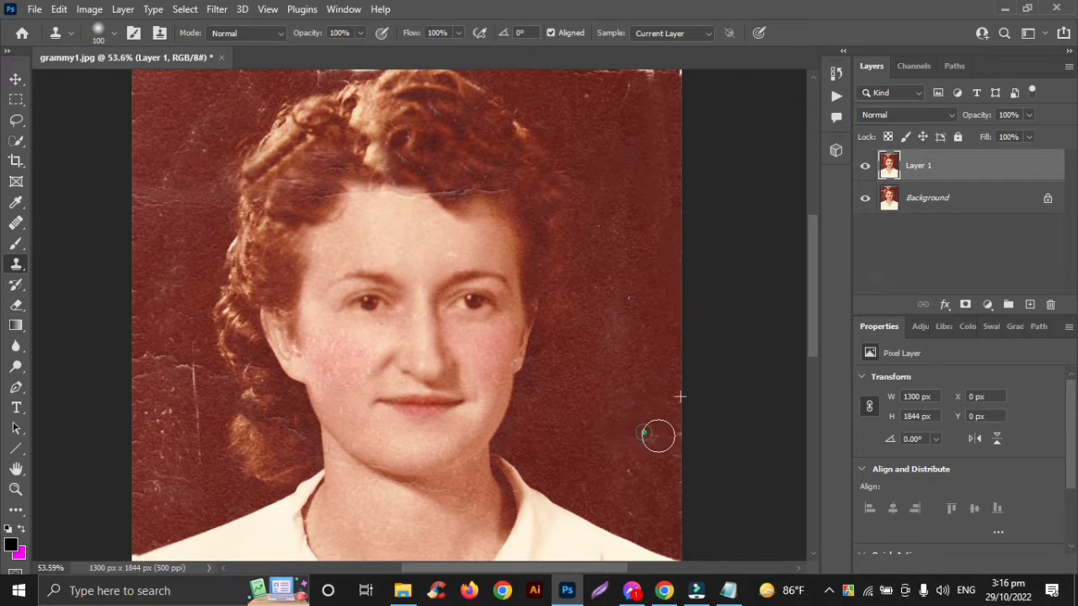
pyautogui.click(665, 436)
pyautogui.keyDown('alt'); pyautogui.click(652, 278); pyautogui.keyUp('alt')
pyautogui.click(681, 414)
pyautogui.moveTo(673, 440); pyautogui.dragTo(672, 511)
pyautogui.moveTo(670, 512)
pyautogui.mouseDown()
pyautogui.moveTo(637, 491)
pyautogui.moveTo(649, 441)
pyautogui.moveTo(652, 500)
pyautogui.mouseUp()
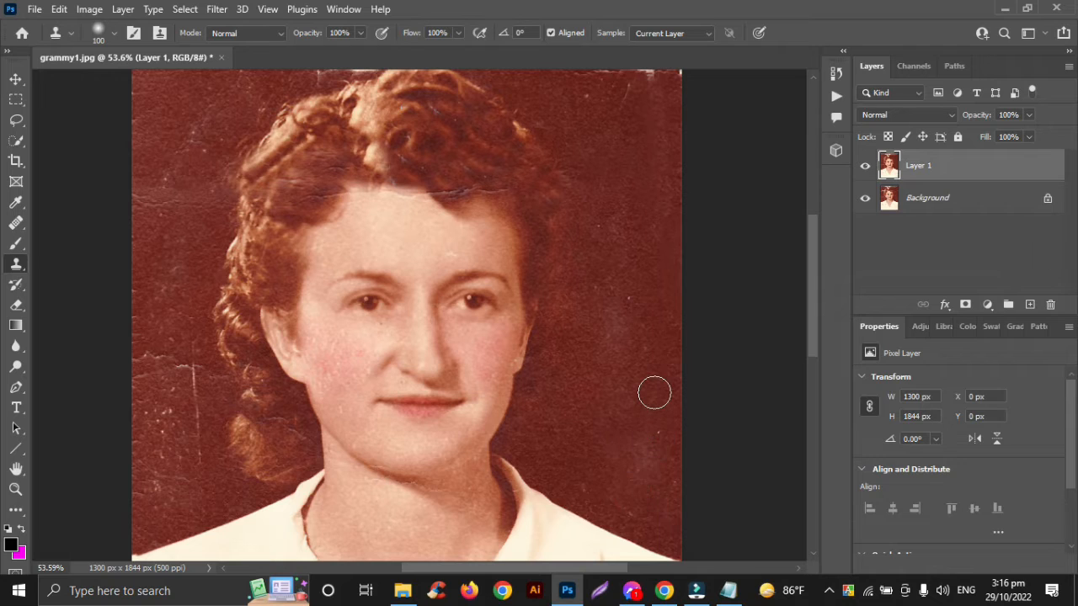
# - Clone clean backdrop over the torn, cracked area in the photo's top right corner
pyautogui.scroll(4, 654, 393)
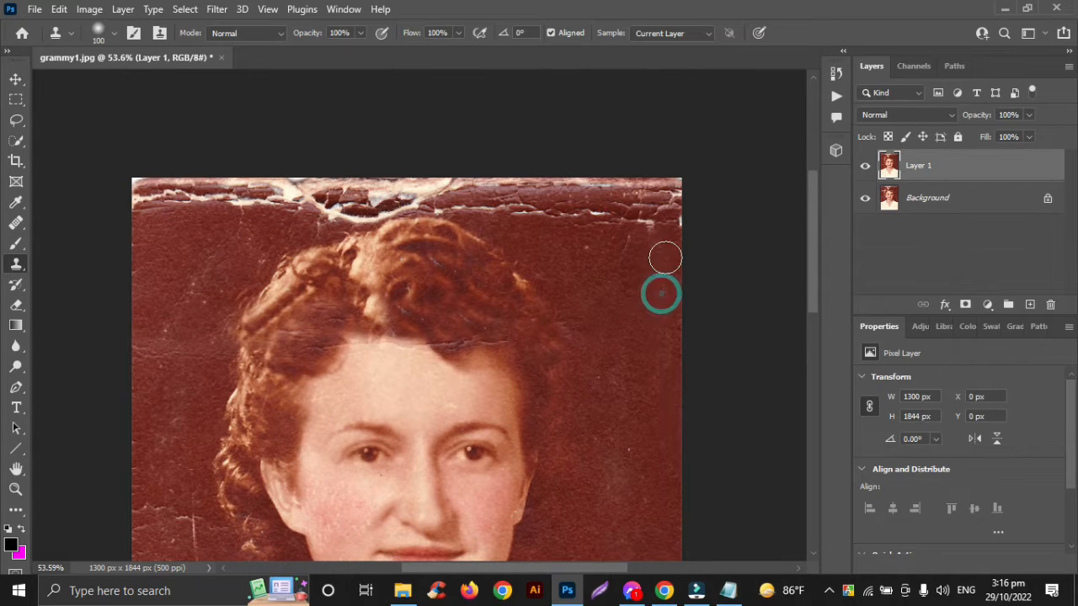
pyautogui.moveTo(672, 244); pyautogui.dragTo(680, 213)
pyautogui.click(681, 190)
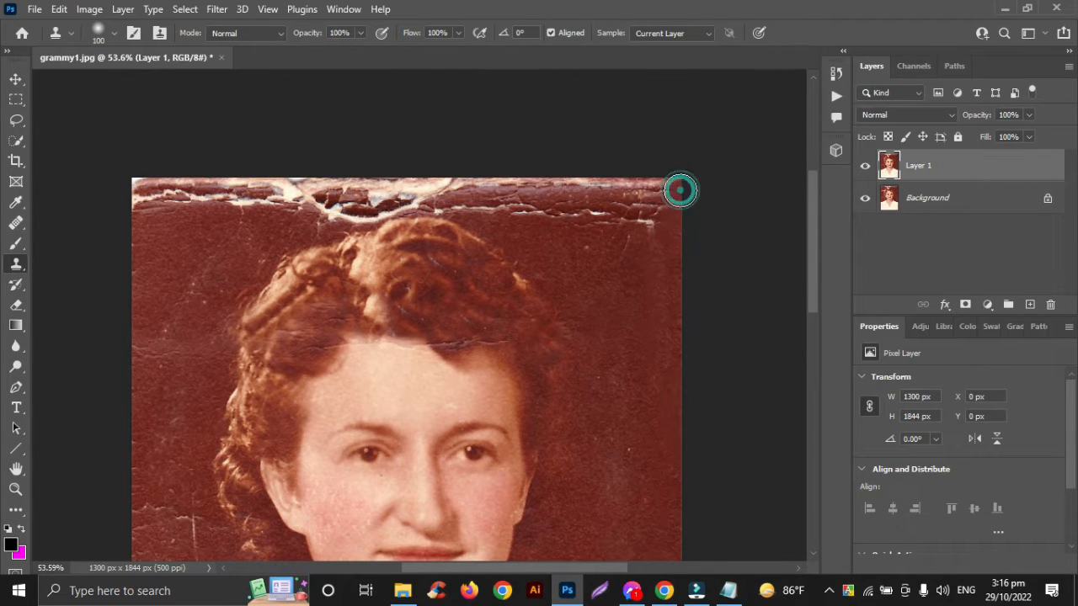
pyautogui.keyDown('alt'); pyautogui.click(664, 370); pyautogui.keyUp('alt')
pyautogui.click(652, 238)
pyautogui.moveTo(652, 237)
pyautogui.mouseDown()
pyautogui.moveTo(662, 192)
pyautogui.moveTo(603, 200)
pyautogui.mouseUp()
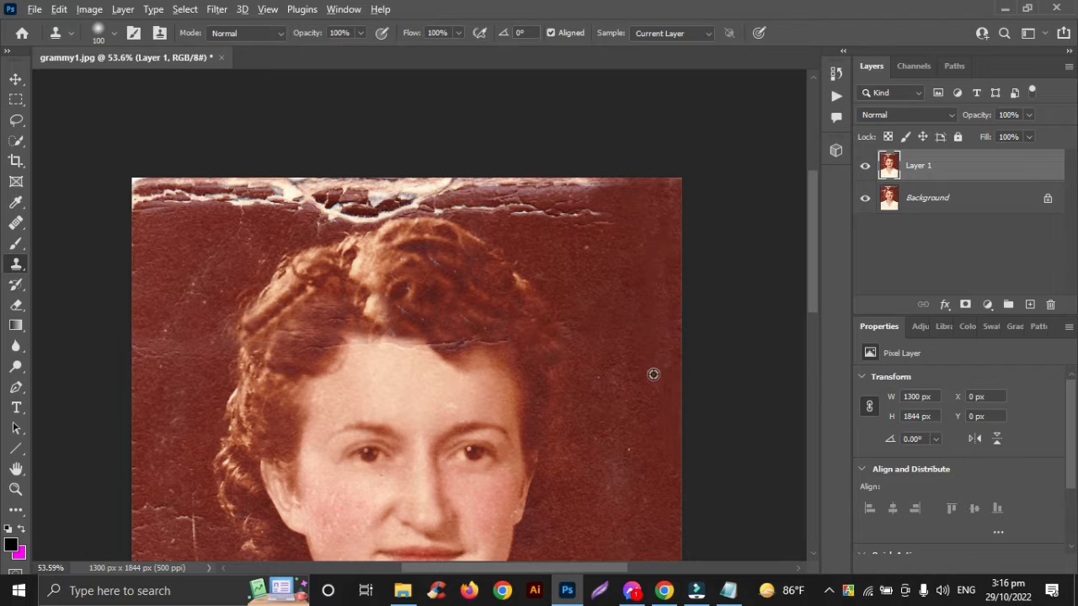
# - Extend the cloned backdrop leftward from the top right corner over the cracks along the photo's top edge
pyautogui.keyDown('alt'); pyautogui.click(654, 375); pyautogui.keyUp('alt')
pyautogui.keyDown('alt'); pyautogui.click(657, 313); pyautogui.keyUp('alt')
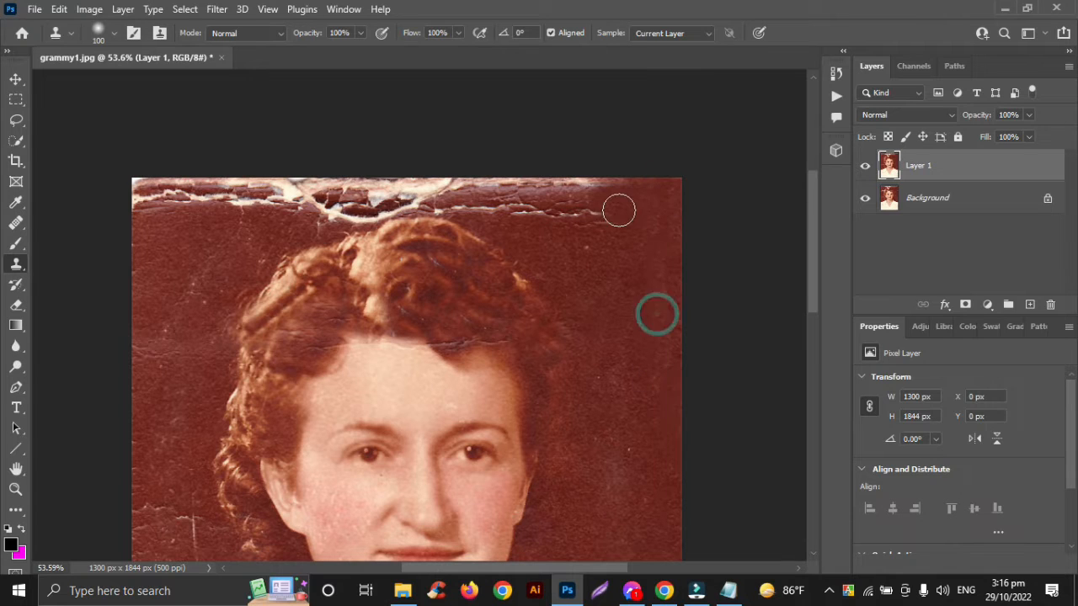
pyautogui.moveTo(606, 219); pyautogui.dragTo(595, 219)
pyautogui.keyDown('alt'); pyautogui.click(667, 214); pyautogui.keyUp('alt')
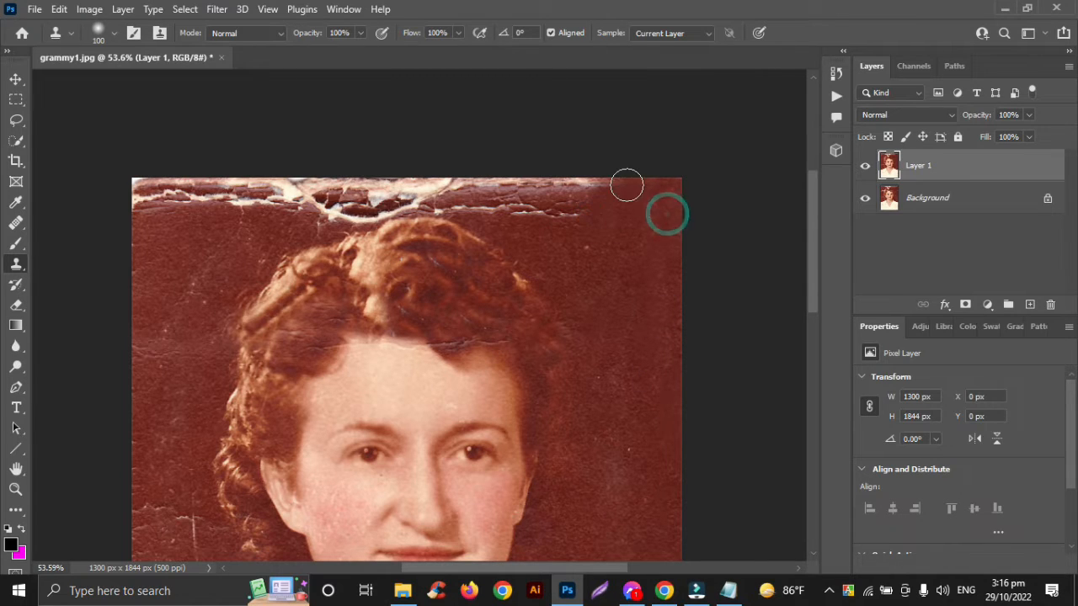
pyautogui.moveTo(626, 186)
pyautogui.mouseDown()
pyautogui.moveTo(555, 190)
pyautogui.moveTo(593, 232)
pyautogui.moveTo(558, 221)
pyautogui.moveTo(541, 190)
pyautogui.mouseUp()
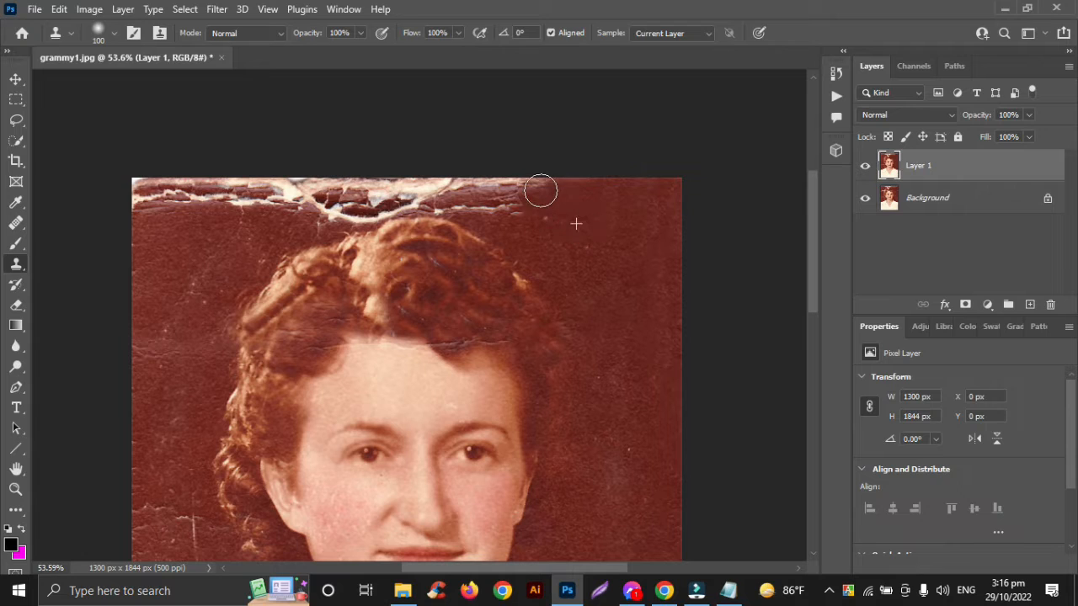
pyautogui.moveTo(559, 234); pyautogui.dragTo(523, 192)
pyautogui.click(499, 184)
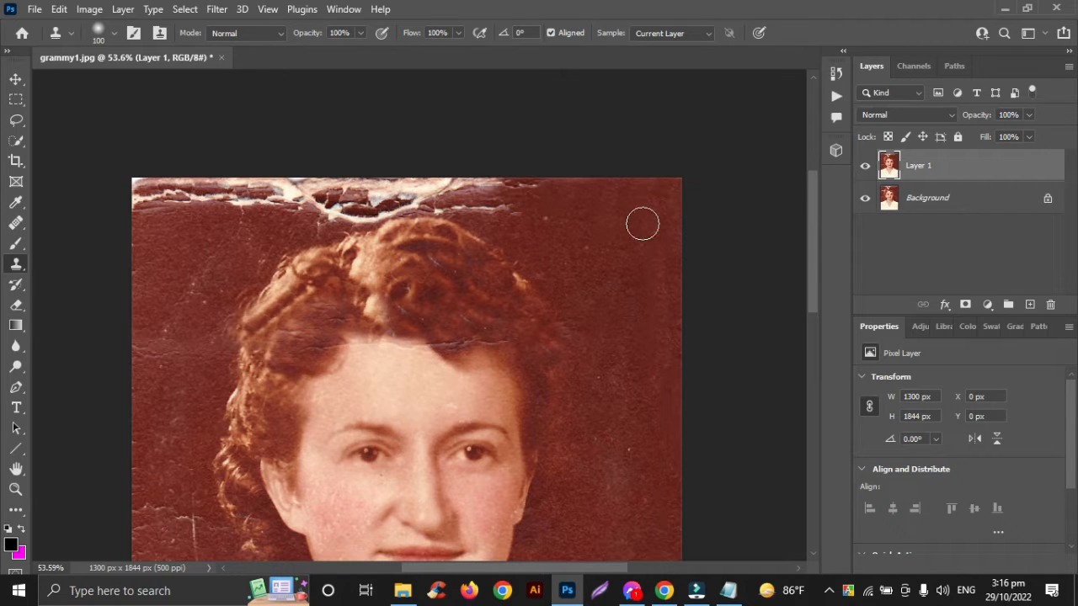
# - Clone clean backdrop over the large white tear along the top edge directly above the hair
pyautogui.keyDown('alt'); pyautogui.click(649, 220); pyautogui.keyUp('alt')
pyautogui.moveTo(560, 186)
pyautogui.mouseDown()
pyautogui.moveTo(523, 185)
pyautogui.moveTo(517, 200)
pyautogui.moveTo(513, 188)
pyautogui.moveTo(471, 188)
pyautogui.moveTo(482, 212)
pyautogui.moveTo(455, 196)
pyautogui.moveTo(472, 188)
pyautogui.moveTo(433, 183)
pyautogui.moveTo(400, 183)
pyautogui.moveTo(441, 206)
pyautogui.moveTo(290, 200)
pyautogui.mouseUp()
pyautogui.keyDown('alt'); pyautogui.click(647, 221); pyautogui.keyUp('alt')
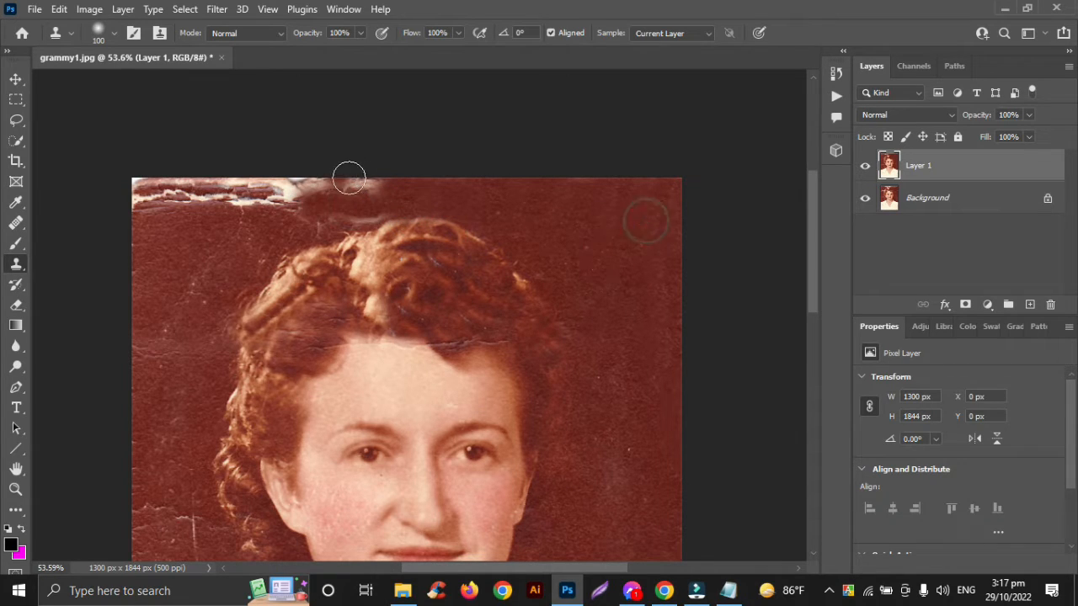
pyautogui.moveTo(387, 183)
pyautogui.mouseDown()
pyautogui.moveTo(315, 186)
pyautogui.moveTo(359, 187)
pyautogui.moveTo(345, 197)
pyautogui.moveTo(372, 214)
pyautogui.moveTo(326, 212)
pyautogui.mouseUp()
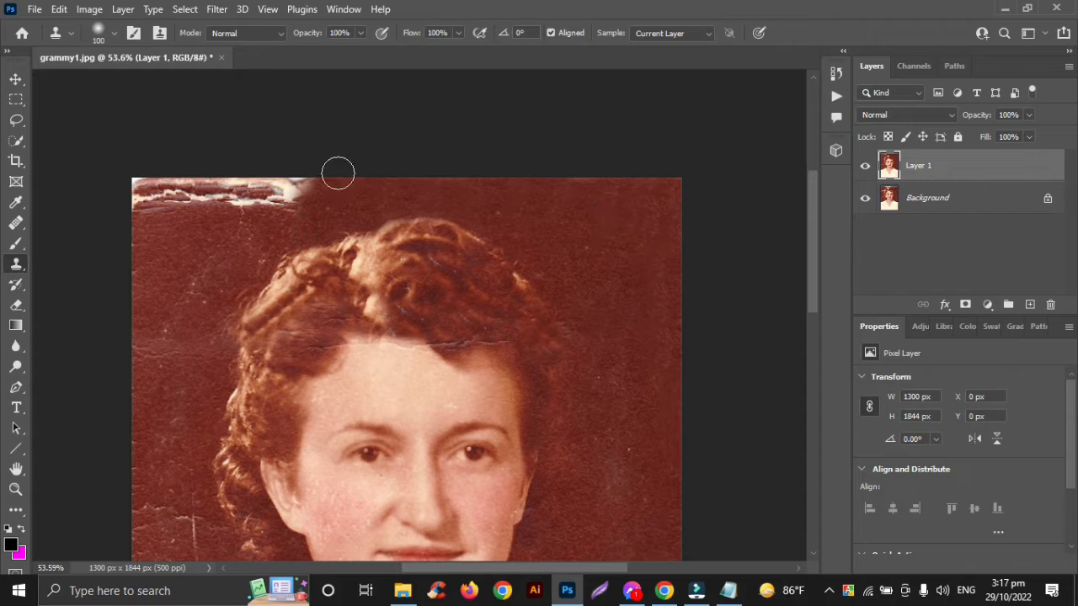
# - Clone clean backdrop over the remaining tears along the top edge, through to the photo's top left corner
pyautogui.moveTo(325, 181); pyautogui.dragTo(224, 190)
pyautogui.keyDown('alt'); pyautogui.click(592, 213); pyautogui.keyUp('alt')
pyautogui.keyDown('alt'); pyautogui.click(664, 197); pyautogui.keyUp('alt')
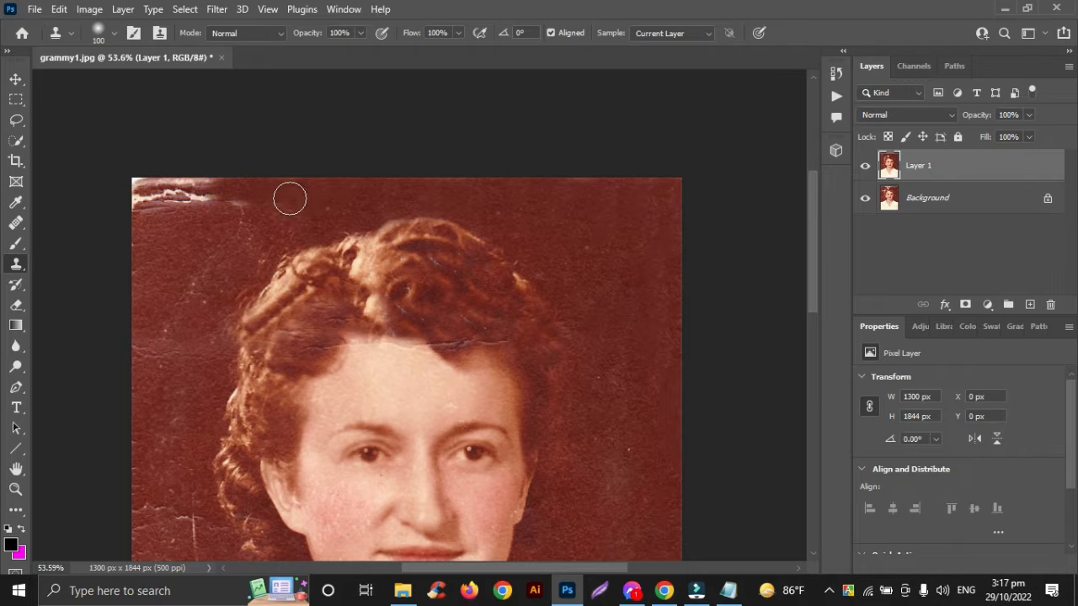
pyautogui.moveTo(213, 197); pyautogui.dragTo(168, 187)
pyautogui.moveTo(232, 187); pyautogui.dragTo(118, 184)
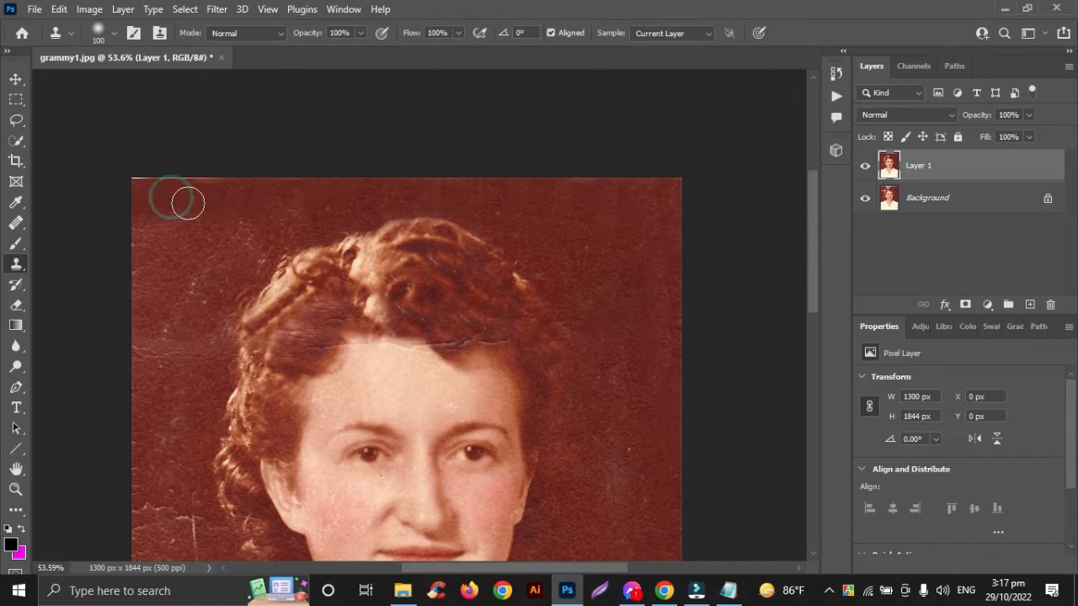
# - Clone clean backdrop over the scratches and specks in the upper left background beside the hair
pyautogui.keyDown('alt'); pyautogui.click(627, 244); pyautogui.keyUp('alt')
pyautogui.moveTo(272, 220)
pyautogui.mouseDown()
pyautogui.moveTo(224, 269)
pyautogui.moveTo(238, 278)
pyautogui.mouseUp()
pyautogui.moveTo(244, 232); pyautogui.dragTo(213, 315)
pyautogui.moveTo(204, 267)
pyautogui.mouseDown()
pyautogui.moveTo(183, 336)
pyautogui.moveTo(183, 292)
pyautogui.moveTo(176, 329)
pyautogui.mouseUp()
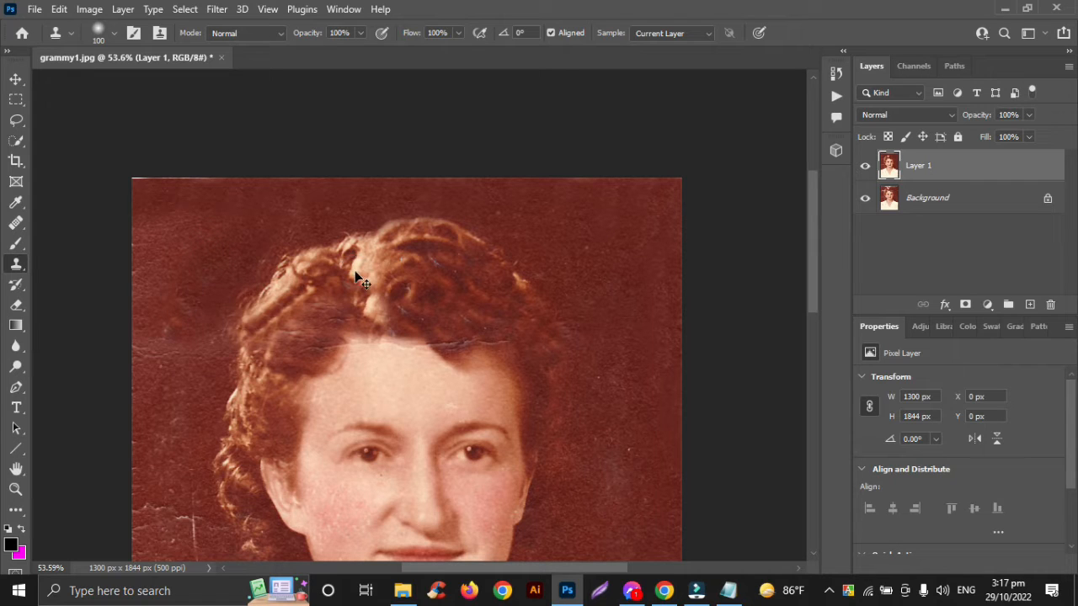
pyautogui.keyDown('alt'); pyautogui.click(663, 233); pyautogui.keyUp('alt')
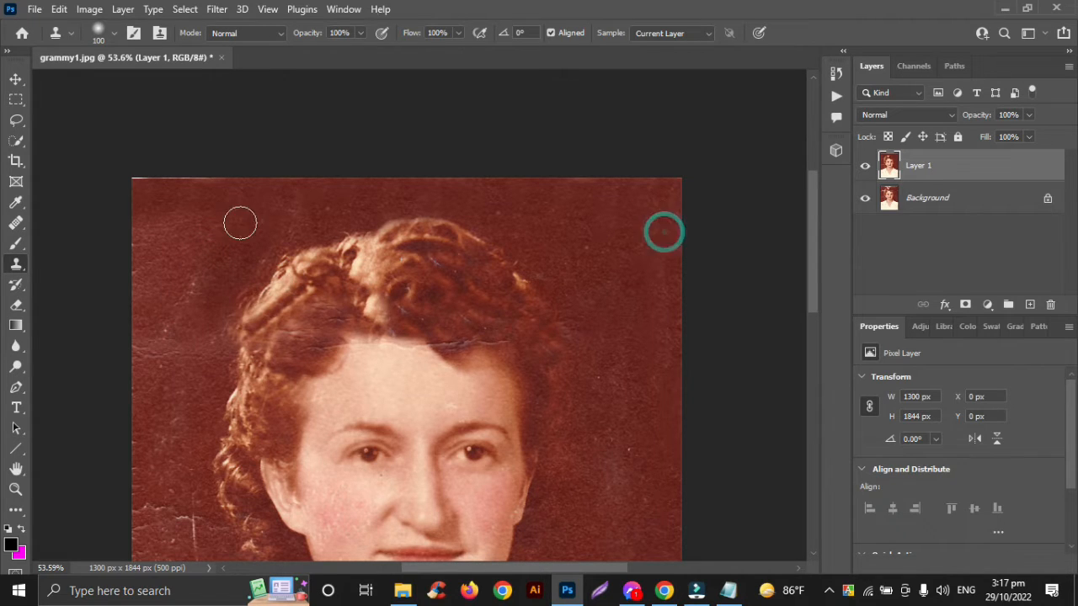
pyautogui.moveTo(207, 244); pyautogui.dragTo(186, 317)
pyautogui.moveTo(191, 251); pyautogui.dragTo(178, 294)
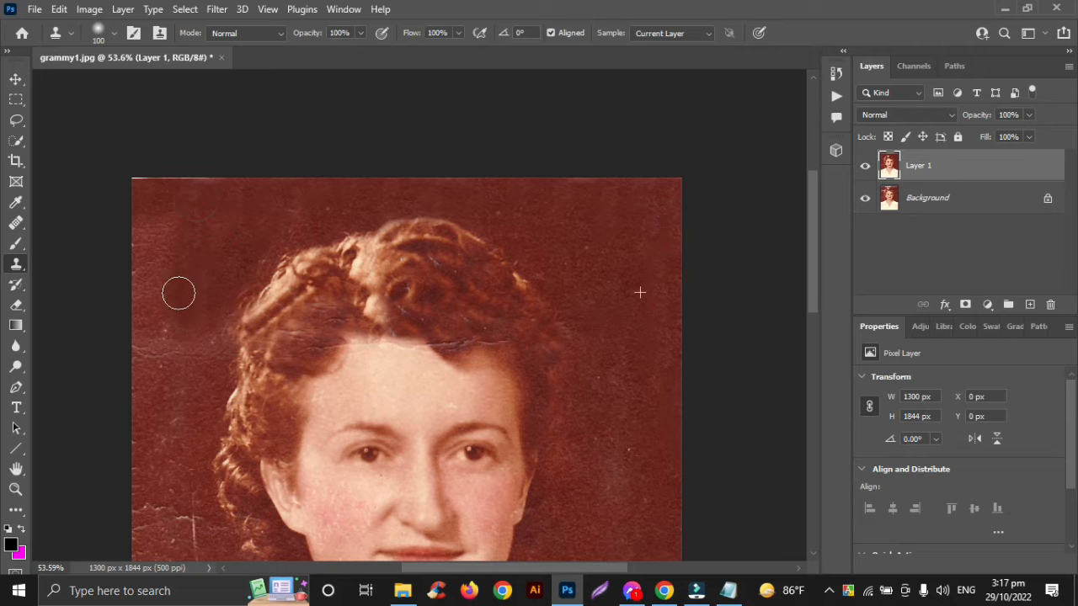
# - Clone clean backdrop over the scratches and faint creases down the left background, from the upper corner to beside the curls
pyautogui.moveTo(167, 224); pyautogui.dragTo(166, 305)
pyautogui.moveTo(177, 240); pyautogui.dragTo(163, 318)
pyautogui.moveTo(143, 238); pyautogui.dragTo(139, 295)
pyautogui.moveTo(140, 337); pyautogui.dragTo(151, 459)
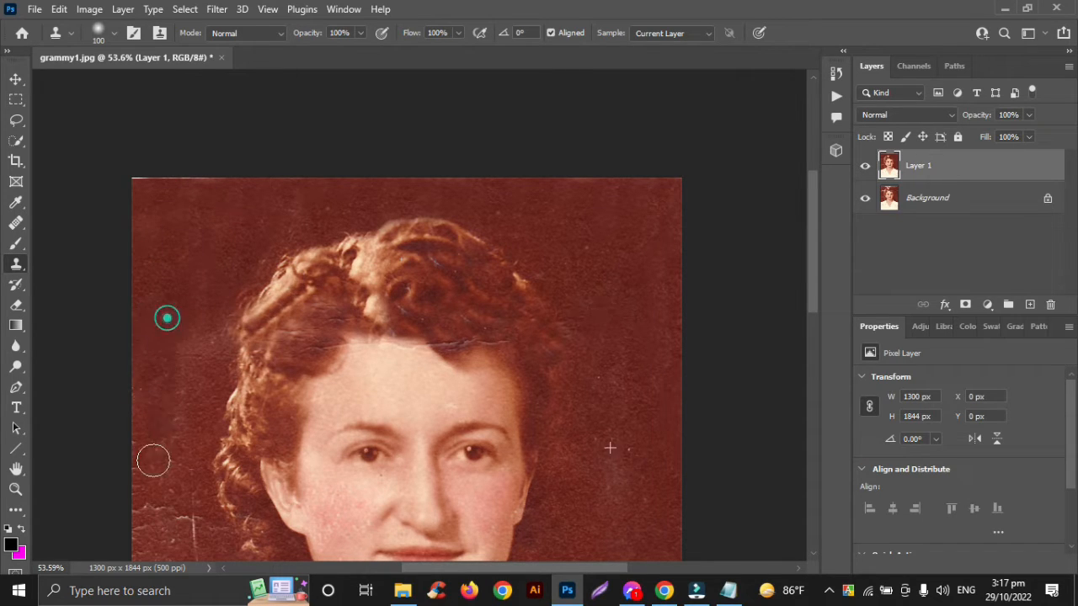
pyautogui.moveTo(165, 317); pyautogui.dragTo(187, 418)
pyautogui.moveTo(208, 324); pyautogui.dragTo(209, 378)
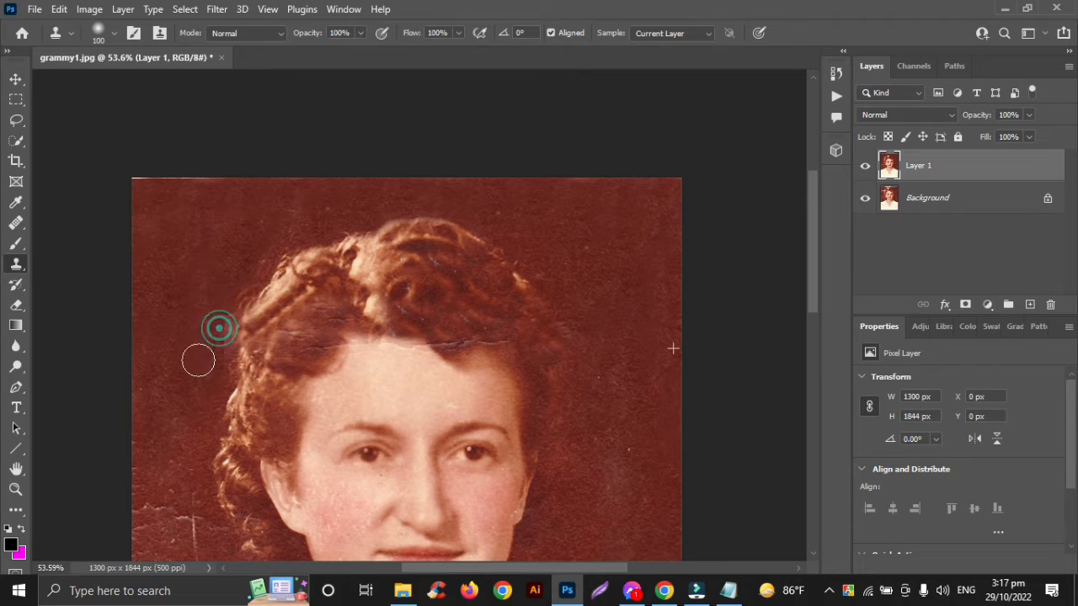
# - Clone clean backdrop over the white cracks in the left background at ear height beside the lower curls
pyautogui.scroll(-2, 379, 352)
pyautogui.scroll(-3, 380, 352)
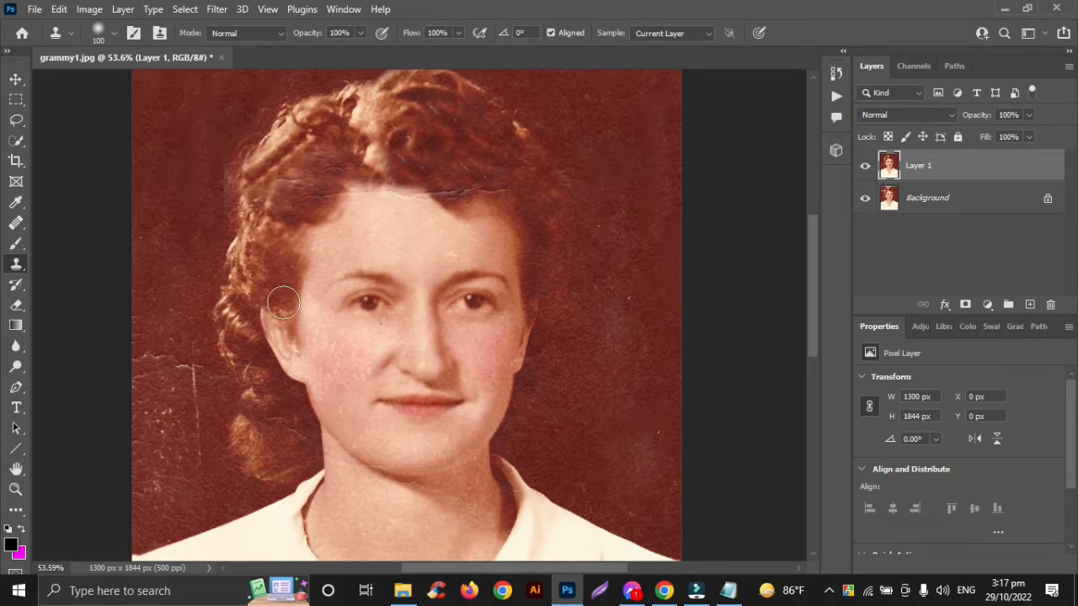
pyautogui.moveTo(179, 261); pyautogui.dragTo(173, 369)
pyautogui.moveTo(166, 322)
pyautogui.mouseDown()
pyautogui.moveTo(161, 427)
pyautogui.moveTo(149, 385)
pyautogui.moveTo(138, 380)
pyautogui.moveTo(137, 404)
pyautogui.moveTo(131, 393)
pyautogui.mouseUp()
pyautogui.moveTo(169, 349)
pyautogui.mouseDown()
pyautogui.moveTo(186, 433)
pyautogui.moveTo(201, 424)
pyautogui.mouseUp()
pyautogui.moveTo(214, 378); pyautogui.dragTo(213, 424)
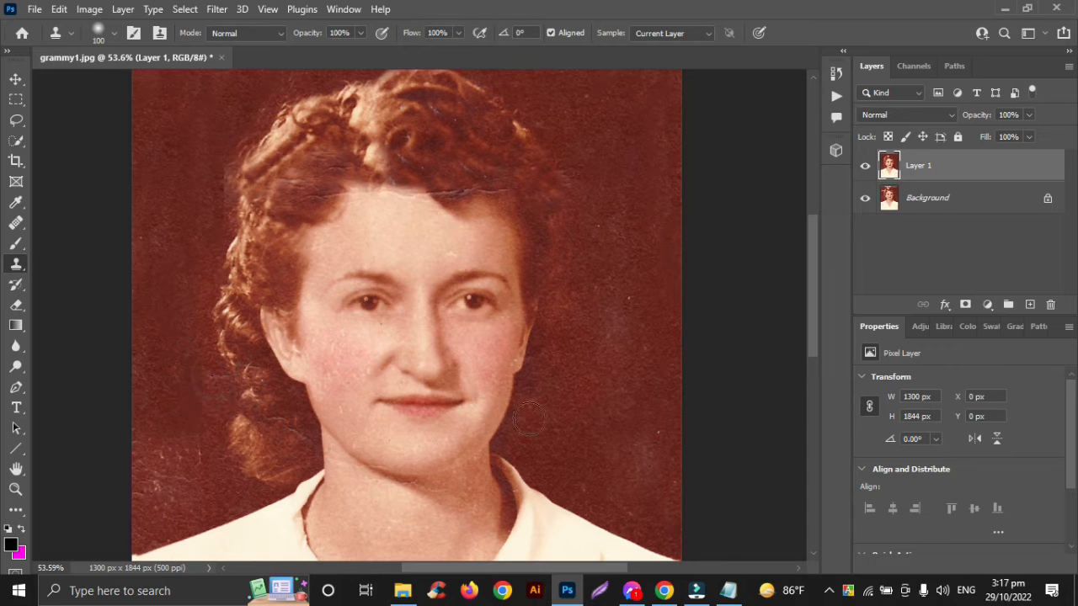
# - Sample fresh backdrop from the right background and clone it along the outer edge of the left curls
pyautogui.keyDown('alt'); pyautogui.click(659, 241); pyautogui.keyUp('alt')
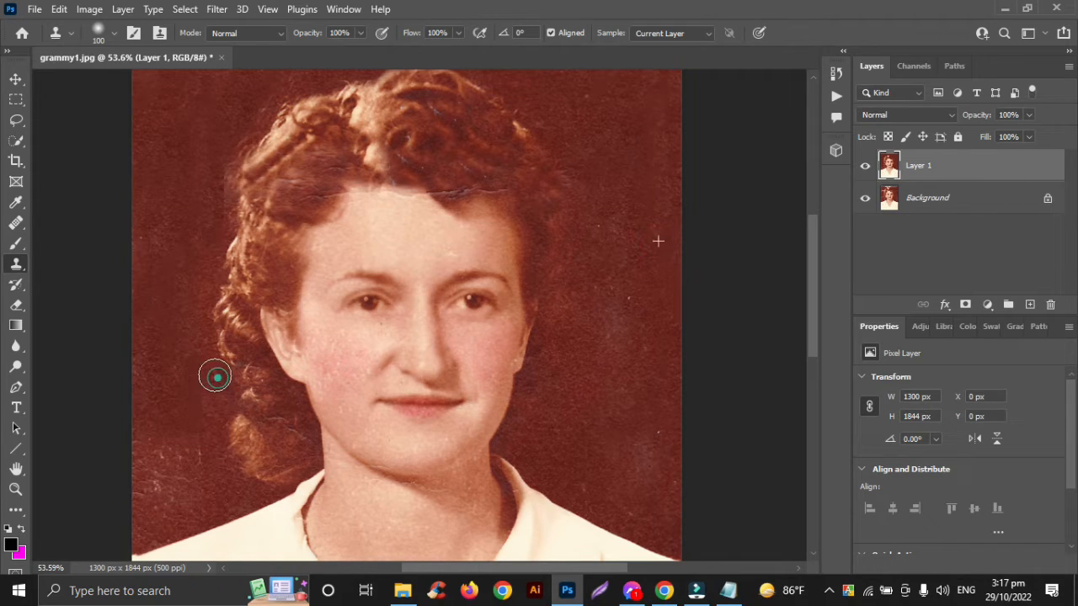
pyautogui.moveTo(216, 378); pyautogui.dragTo(210, 361)
pyautogui.click(207, 301)
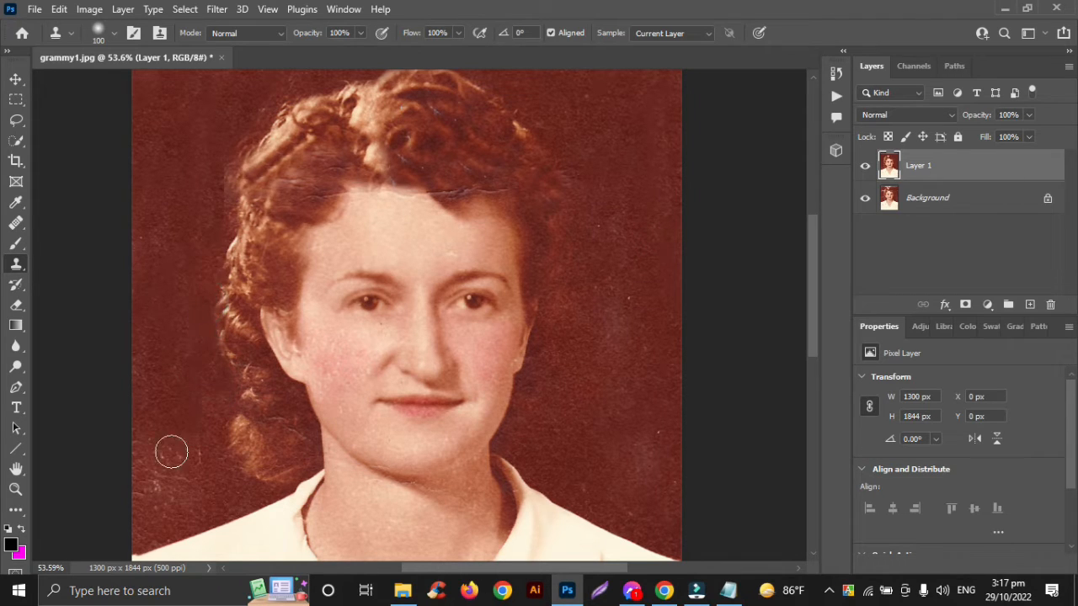
# - Clone clean backdrop over the scratches above the left shoulder and the white sliver at the photo's top left edge
pyautogui.moveTo(187, 442); pyautogui.dragTo(177, 495)
pyautogui.moveTo(158, 450)
pyautogui.mouseDown()
pyautogui.moveTo(156, 489)
pyautogui.moveTo(144, 490)
pyautogui.mouseUp()
pyautogui.moveTo(141, 467); pyautogui.dragTo(139, 490)
pyautogui.moveTo(206, 422)
pyautogui.mouseDown()
pyautogui.moveTo(198, 469)
pyautogui.moveTo(186, 462)
pyautogui.mouseUp()
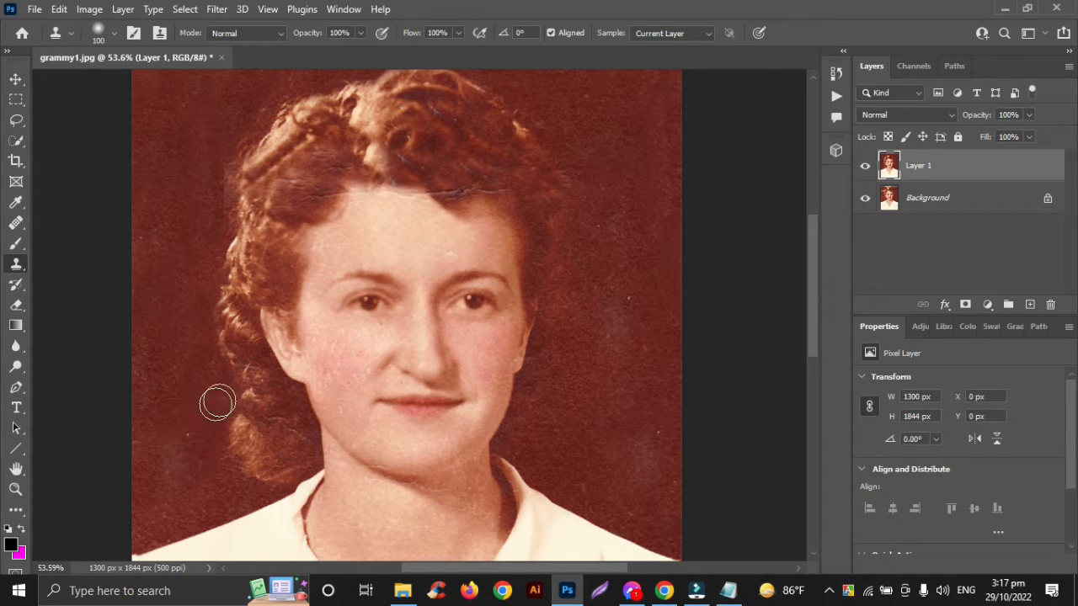
pyautogui.moveTo(229, 396)
pyautogui.mouseDown()
pyautogui.moveTo(204, 487)
pyautogui.moveTo(241, 501)
pyautogui.mouseUp()
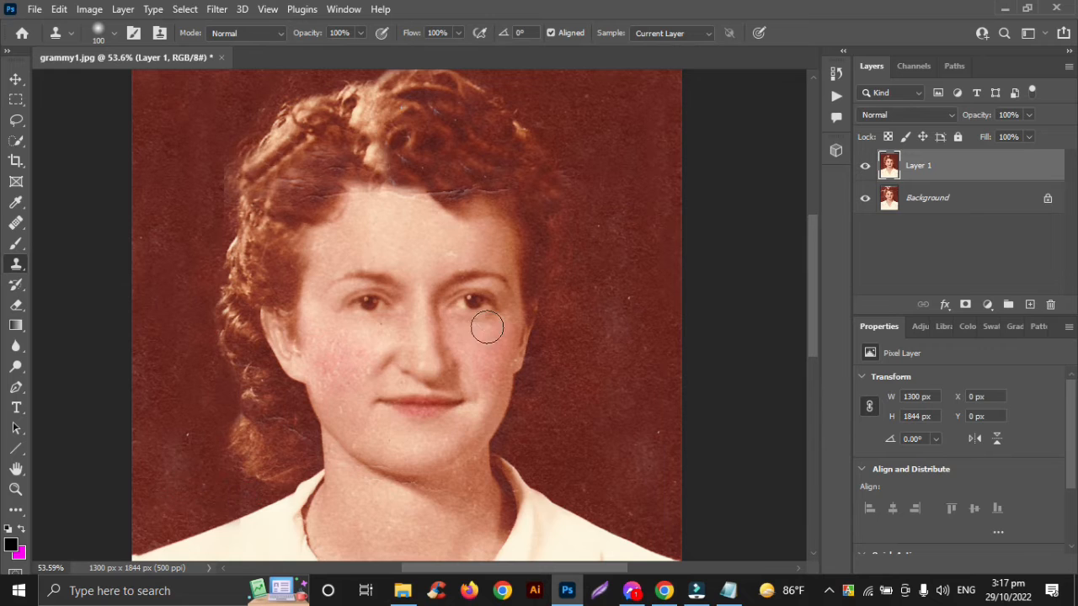
pyautogui.scroll(3, 477, 329)
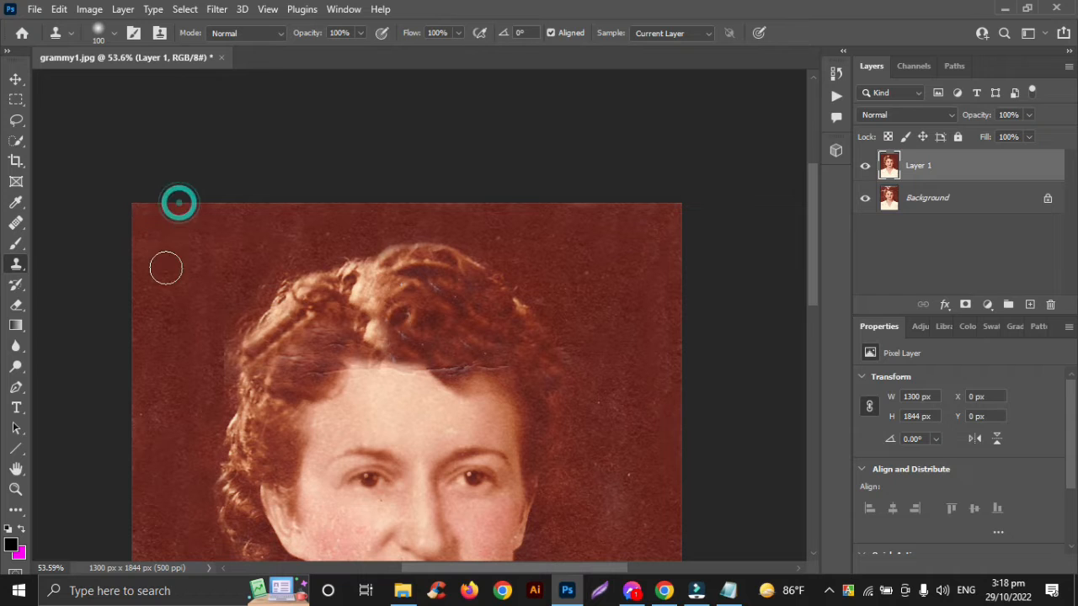
# - Clone clean blouse fabric over the dark red speck below the left collar
pyautogui.scroll(-2, 210, 273)
pyautogui.scroll(-6, 209, 274)
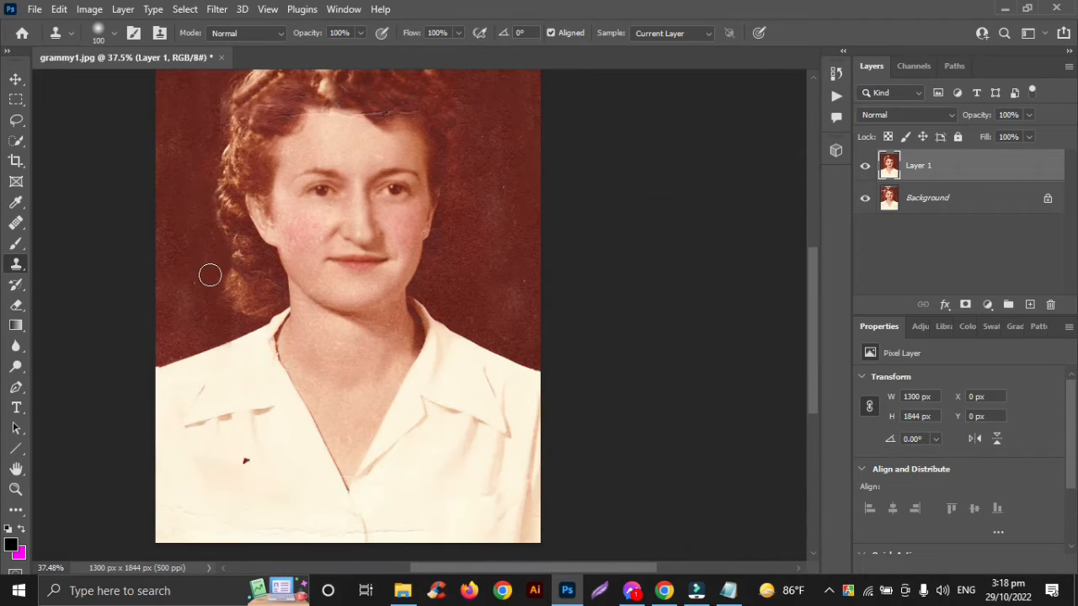
pyautogui.scroll(2, 222, 330)
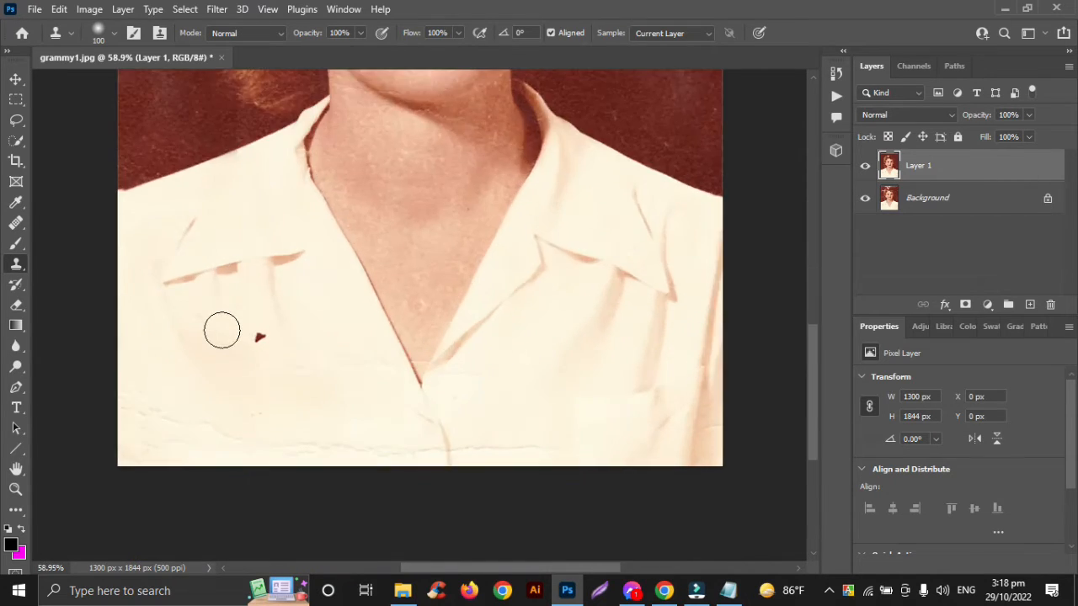
pyautogui.keyDown('alt'); pyautogui.click(221, 330); pyautogui.keyUp('alt')
pyautogui.click(256, 337)
# - Clone clean dark hair over the scratches and specks in the crown to the right of the parting
pyautogui.scroll(5, 334, 390)
pyautogui.scroll(7, 334, 390)
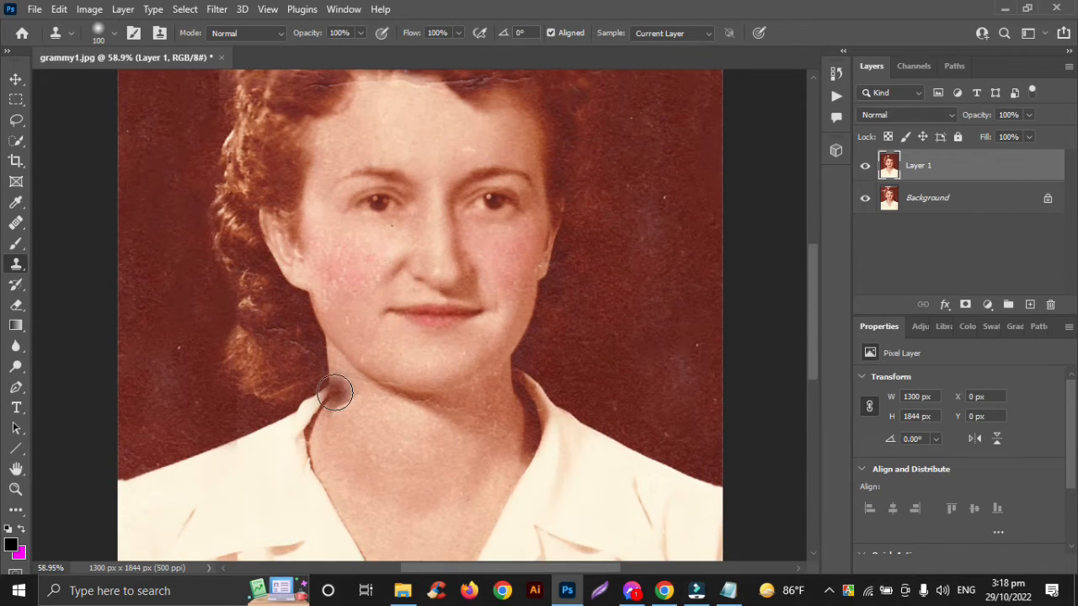
pyautogui.scroll(2, 492, 305)
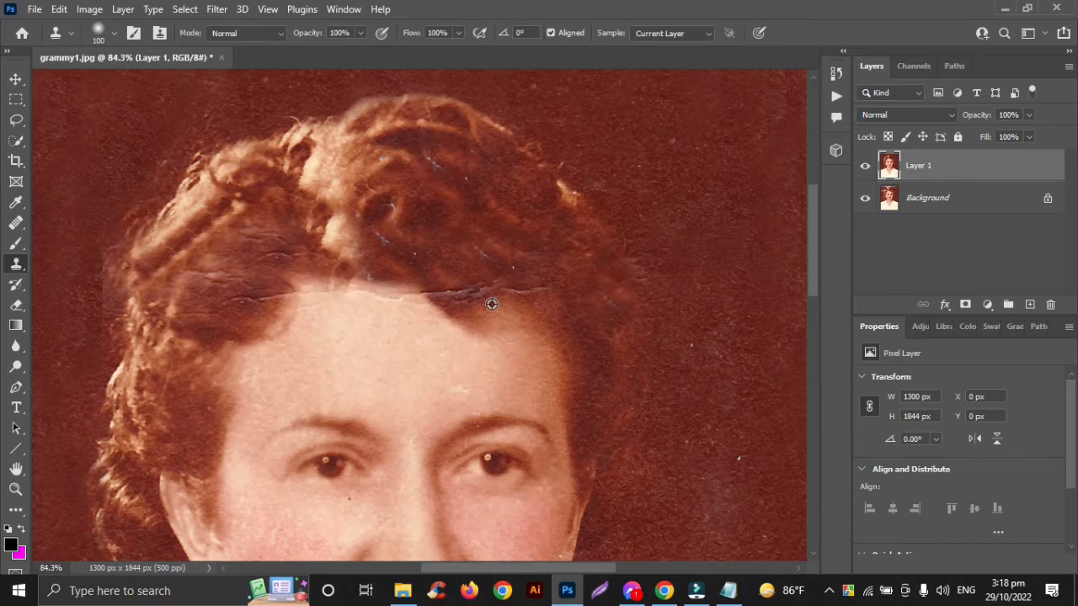
pyautogui.keyDown('alt'); pyautogui.click(506, 174); pyautogui.keyUp('alt')
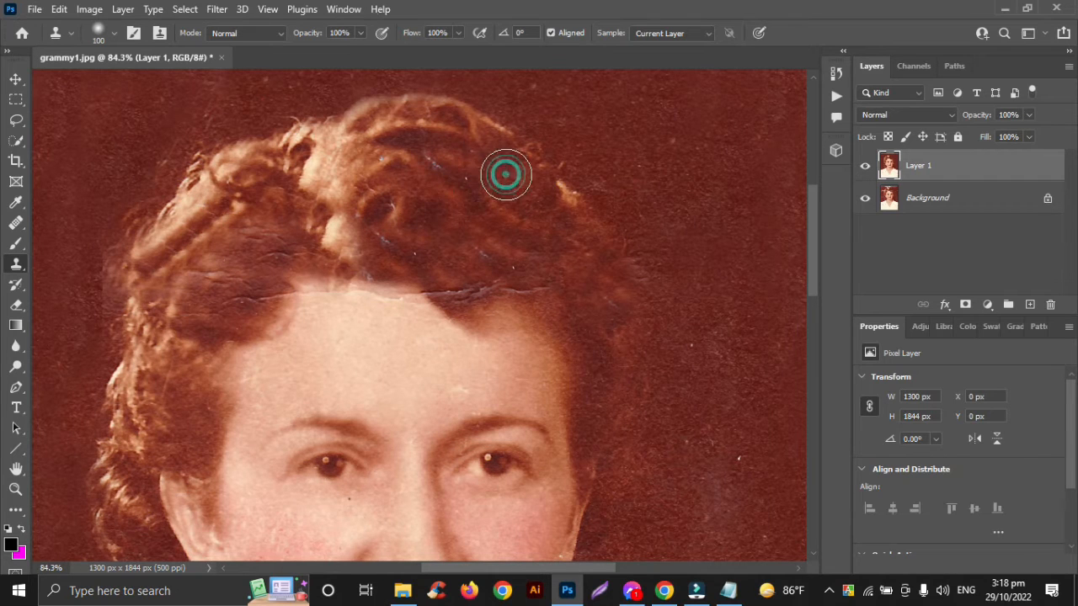
pyautogui.click(469, 177)
pyautogui.moveTo(432, 170)
pyautogui.mouseDown()
pyautogui.moveTo(378, 164)
pyautogui.moveTo(382, 226)
pyautogui.mouseUp()
pyautogui.click(390, 239)
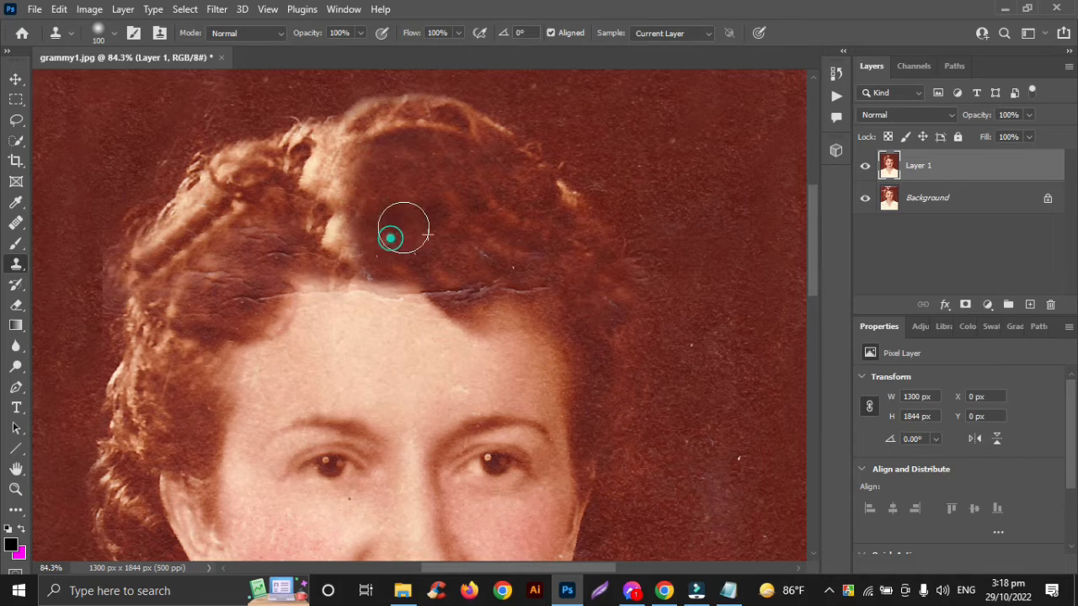
# - Clone dark hair over the scratches above the right side of the forehead and the creases in the hair left of the parting
pyautogui.keyDown('alt'); pyautogui.click(437, 176); pyautogui.keyUp('alt')
pyautogui.click(475, 246)
pyautogui.click(485, 257)
pyautogui.click(471, 248)
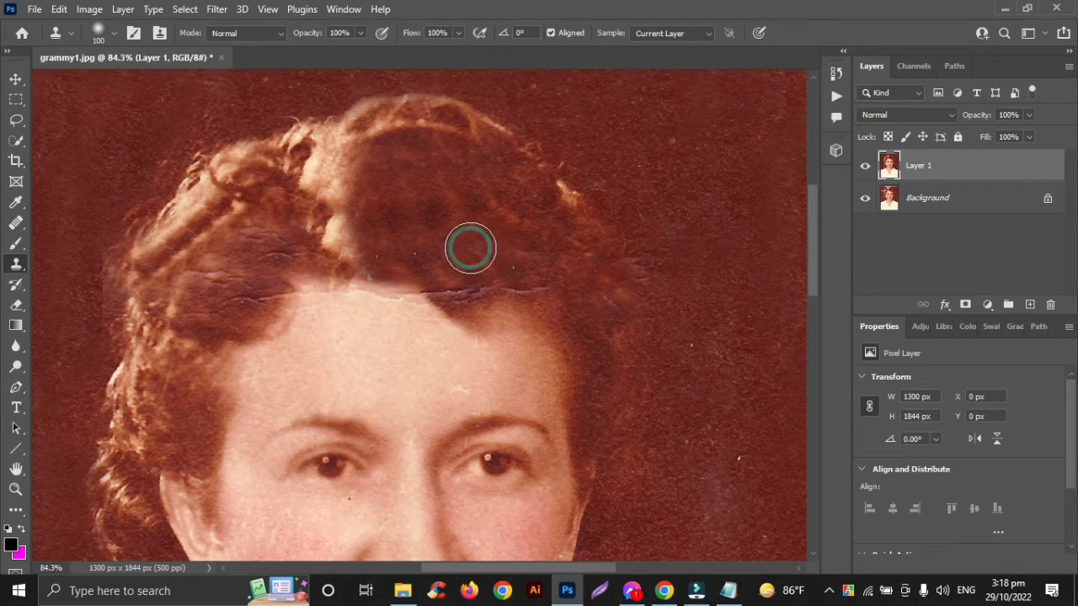
pyautogui.keyDown('alt'); pyautogui.click(487, 198); pyautogui.keyUp('alt')
pyautogui.moveTo(278, 232)
pyautogui.mouseDown()
pyautogui.moveTo(199, 280)
pyautogui.moveTo(257, 228)
pyautogui.moveTo(310, 257)
pyautogui.moveTo(312, 248)
pyautogui.moveTo(293, 250)
pyautogui.mouseUp()
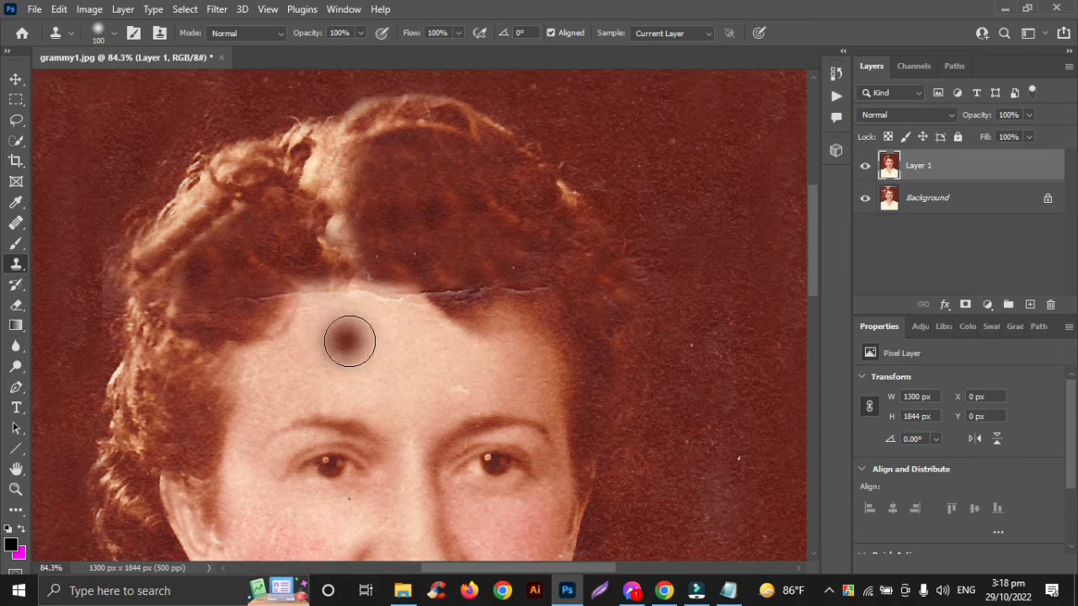
# - With a 45 px clone brush, cover the crease along the hairline using forehead skin and dark hair
pyautogui.keyDown('alt'); pyautogui.click(388, 348); pyautogui.keyUp('alt')
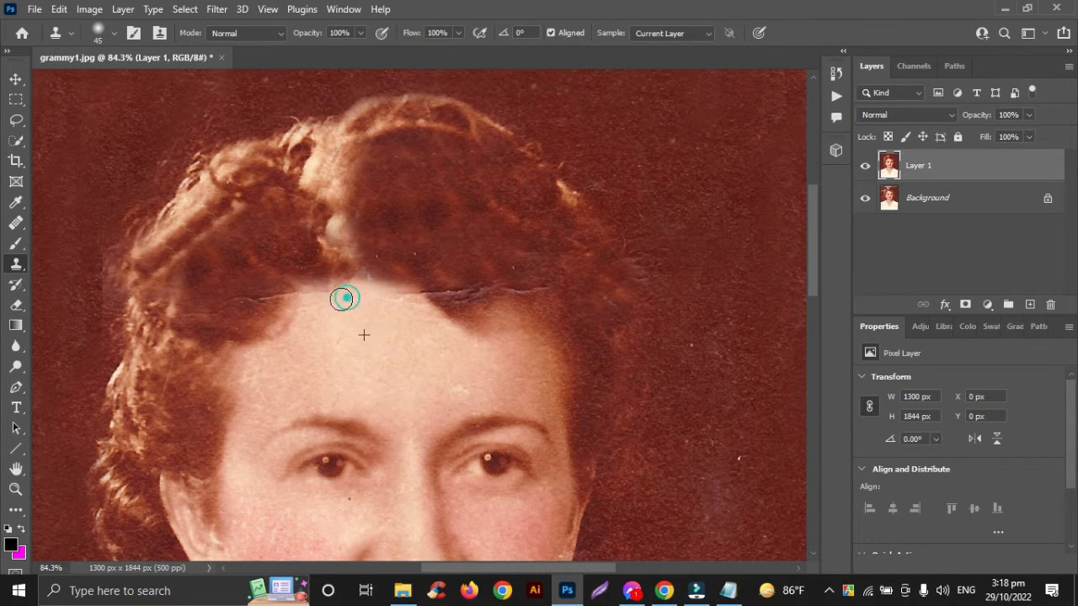
pyautogui.click(301, 299)
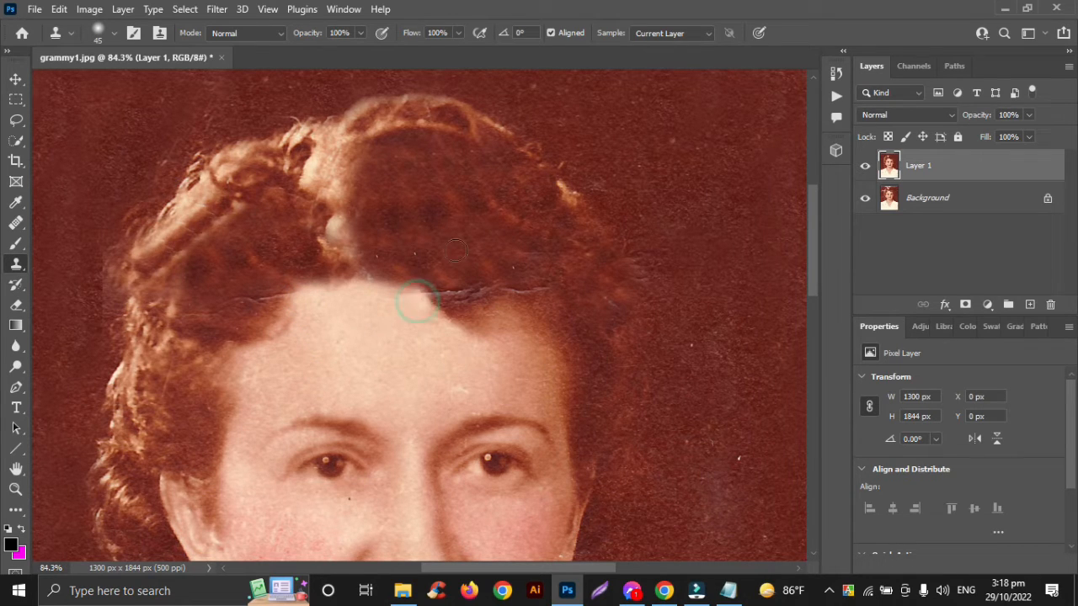
pyautogui.keyDown('alt'); pyautogui.click(461, 216); pyautogui.keyUp('alt')
pyautogui.moveTo(445, 285)
pyautogui.mouseDown()
pyautogui.moveTo(452, 294)
pyautogui.moveTo(479, 287)
pyautogui.moveTo(428, 292)
pyautogui.moveTo(548, 291)
pyautogui.mouseUp()
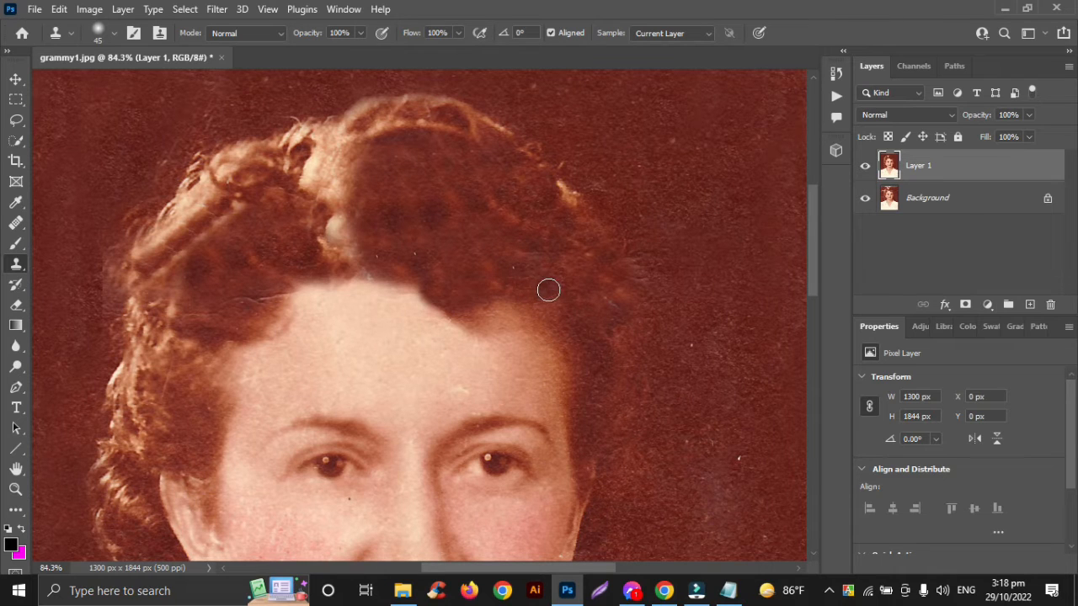
pyautogui.click(287, 293)
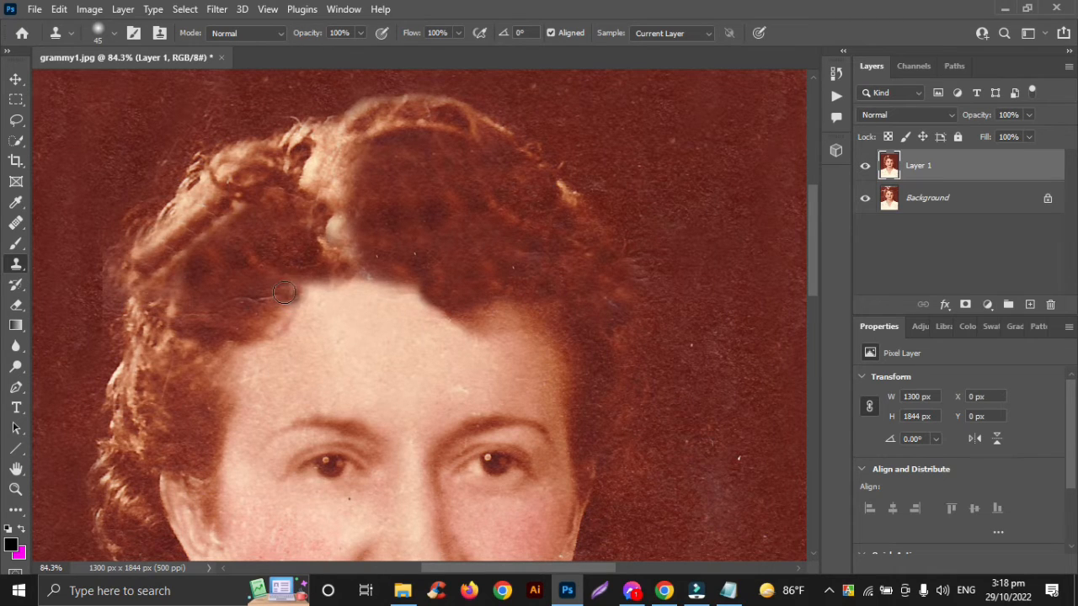
pyautogui.click(189, 315)
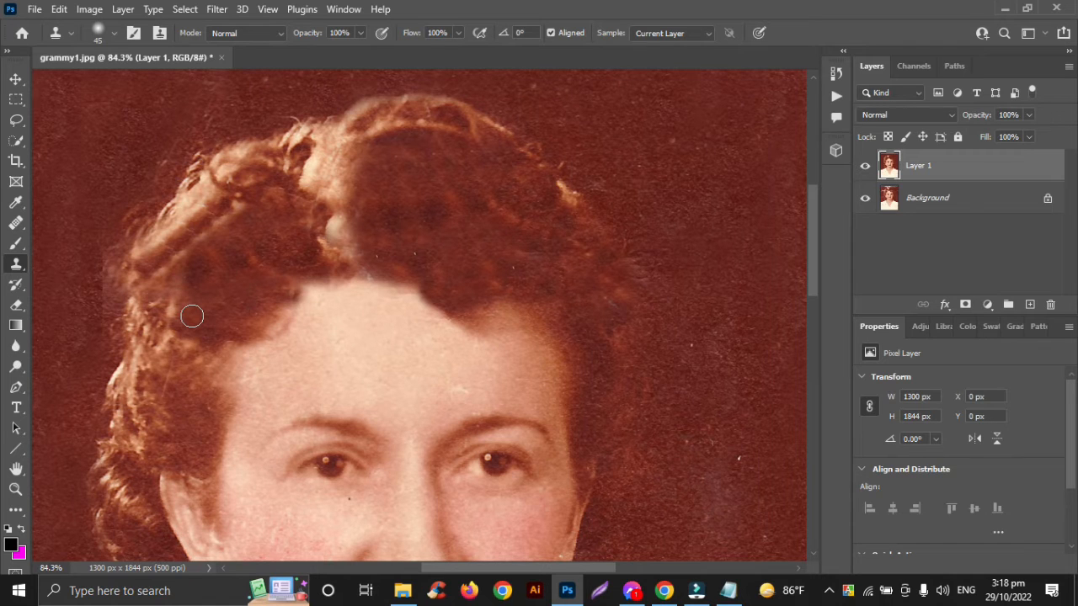
# - Clone clean neck skin over the crease directly under the chin
pyautogui.scroll(-4, 192, 316)
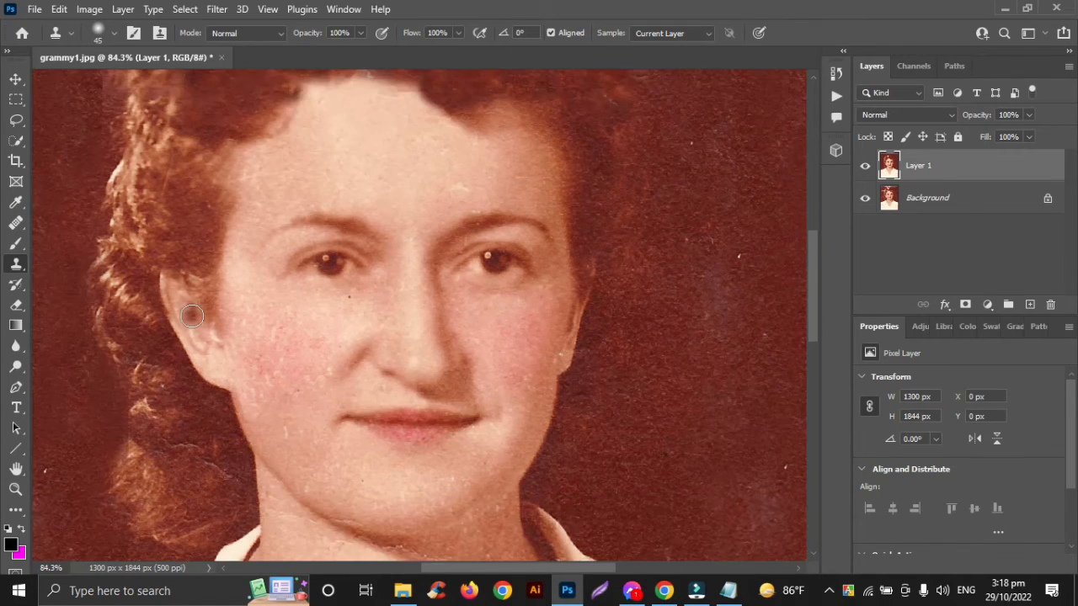
pyautogui.scroll(1, 192, 316)
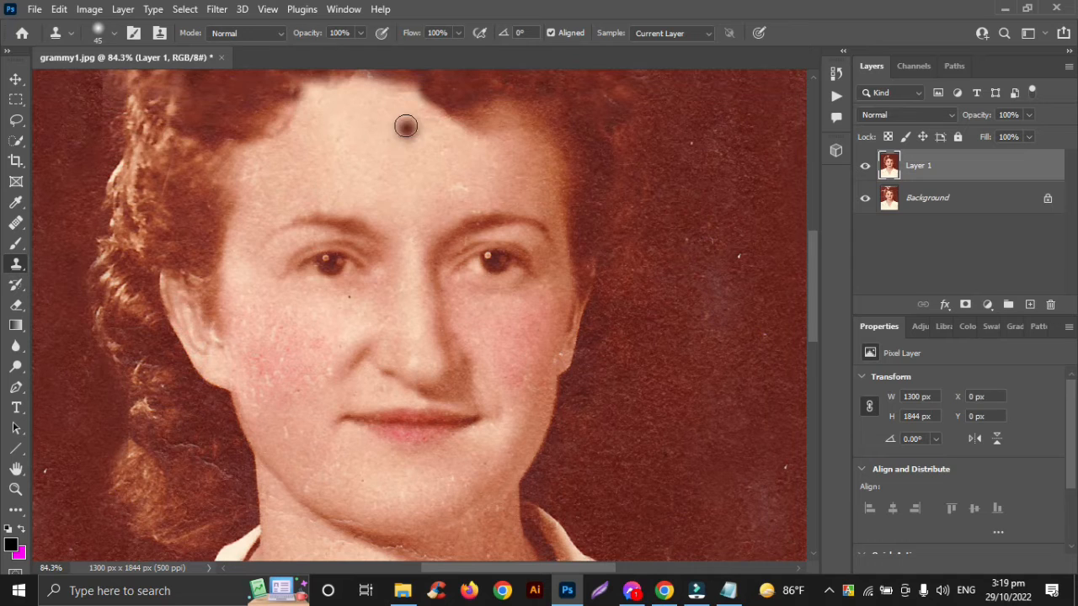
pyautogui.scroll(-4, 390, 155)
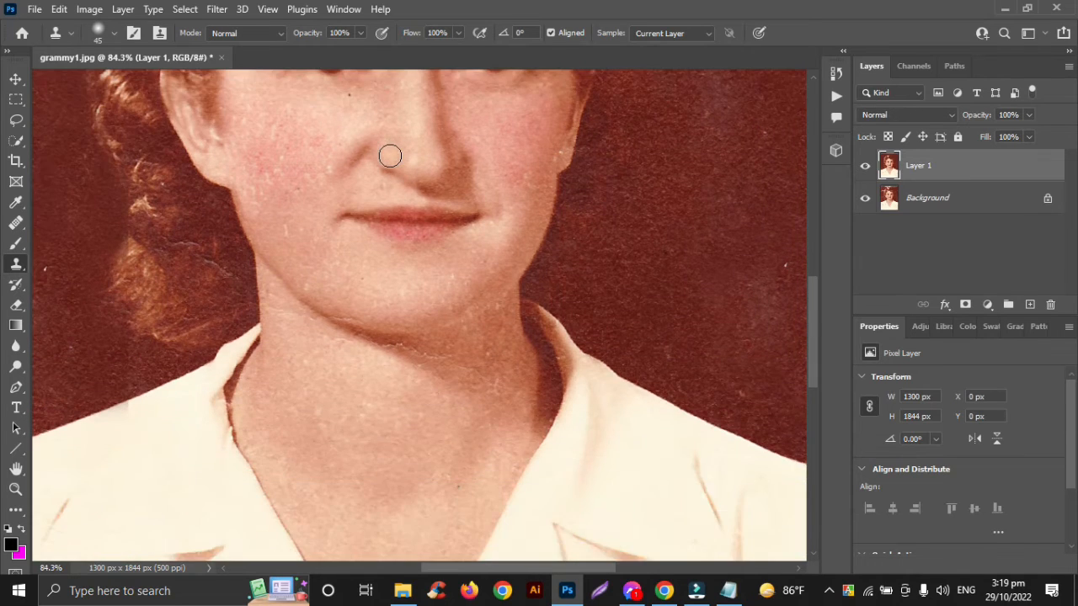
pyautogui.keyDown('alt'); pyautogui.click(355, 382); pyautogui.keyUp('alt')
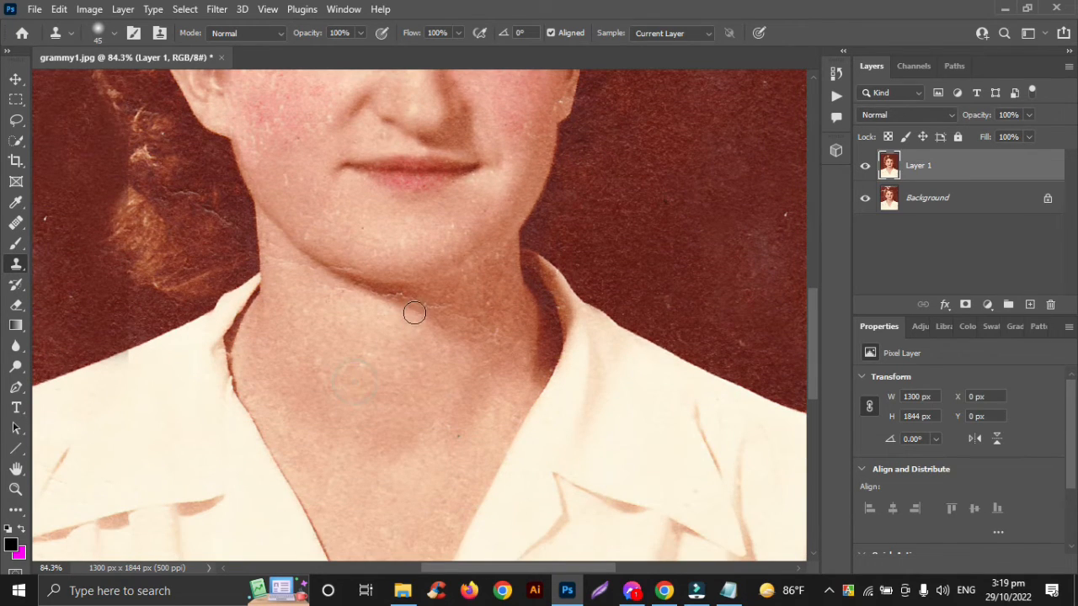
pyautogui.moveTo(414, 308); pyautogui.dragTo(394, 296)
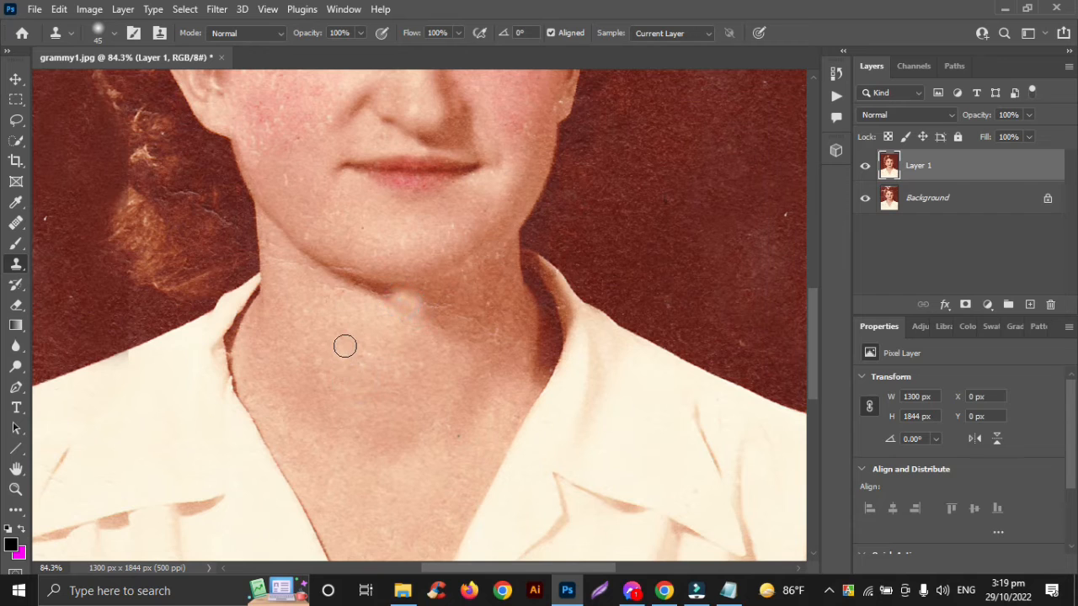
# - With a 25 px clone brush, cover the remaining crease along the jawline and across the upper neck with sampled skin
pyautogui.scroll(1, 344, 346)
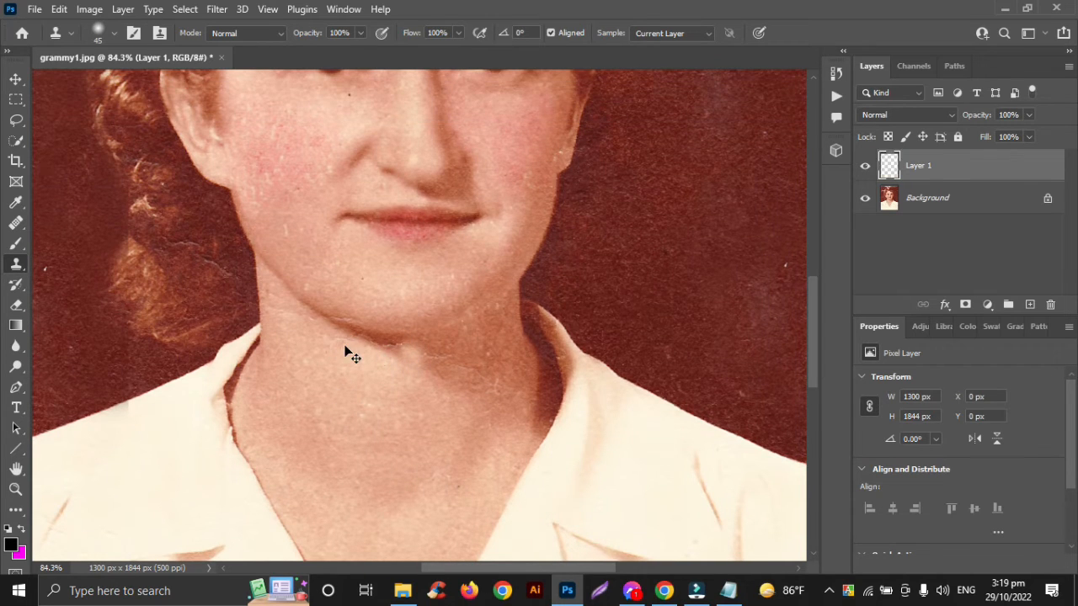
pyautogui.scroll(1, 360, 361)
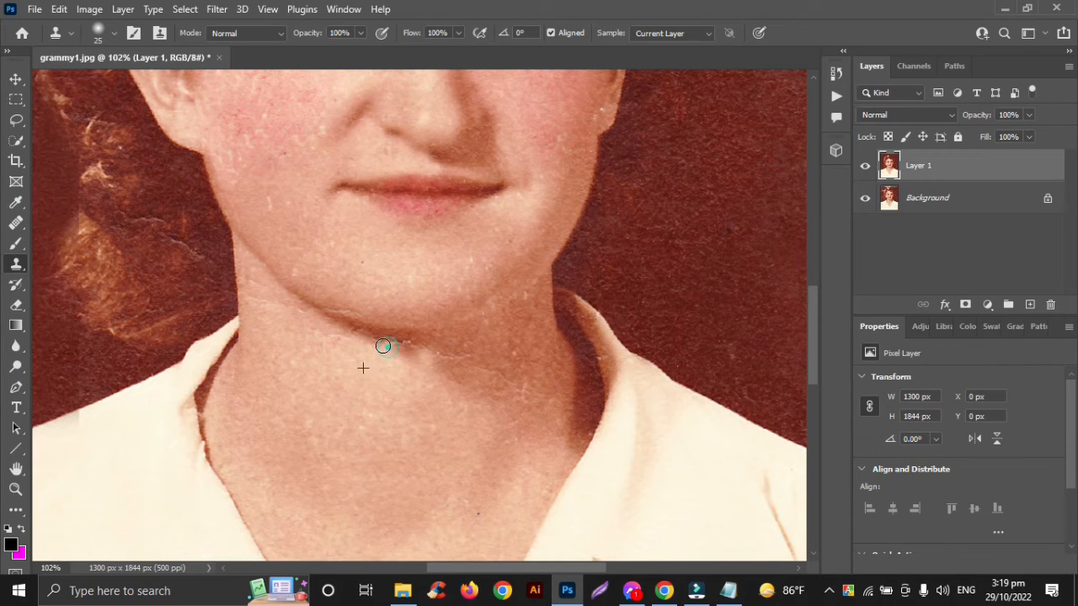
pyautogui.moveTo(384, 346)
pyautogui.mouseDown()
pyautogui.moveTo(332, 339)
pyautogui.moveTo(327, 321)
pyautogui.moveTo(250, 301)
pyautogui.moveTo(266, 320)
pyautogui.mouseUp()
pyautogui.keyDown('alt'); pyautogui.click(312, 357); pyautogui.keyUp('alt')
pyautogui.keyDown('alt'); pyautogui.click(500, 336); pyautogui.keyUp('alt')
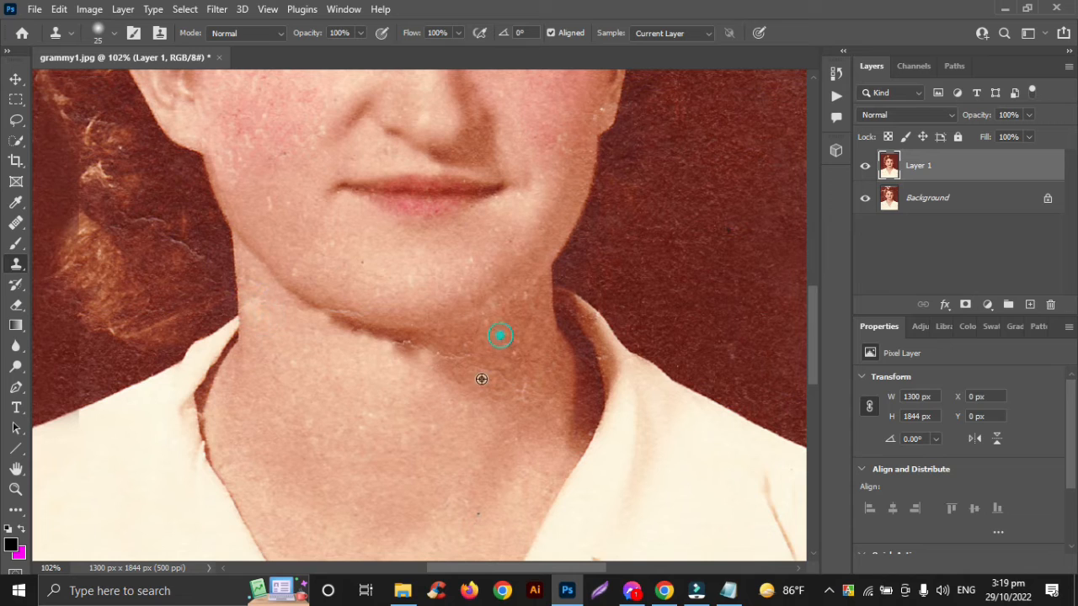
pyautogui.keyDown('alt'); pyautogui.click(417, 389); pyautogui.keyUp('alt')
pyautogui.moveTo(438, 357); pyautogui.dragTo(501, 391)
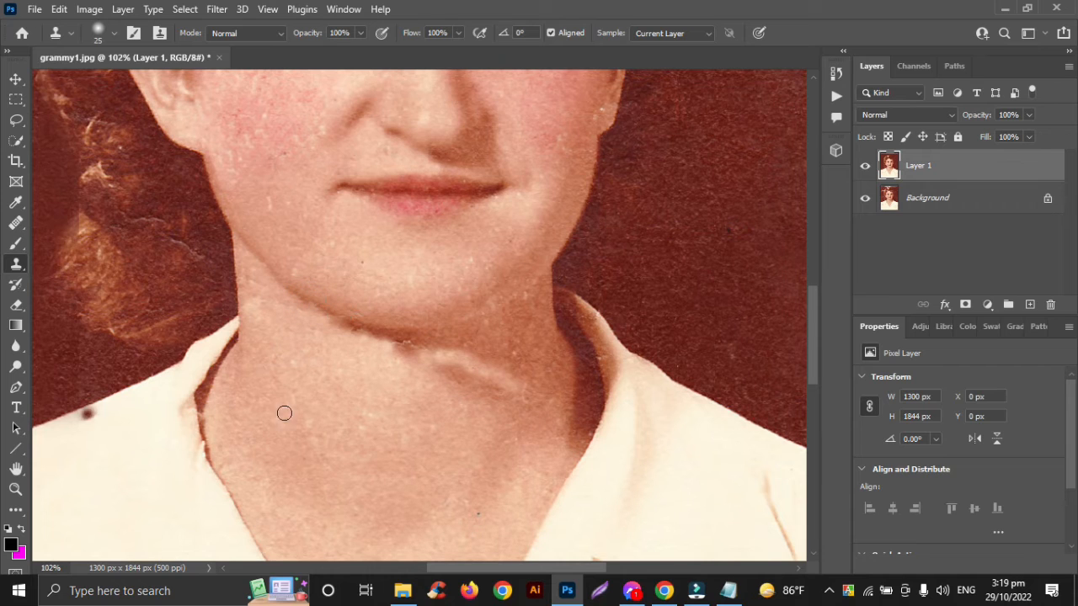
# - With a 50 px clone brush, cover the specks on the left cheek beside the nose and mouth with clean skin
pyautogui.scroll(5, 294, 410)
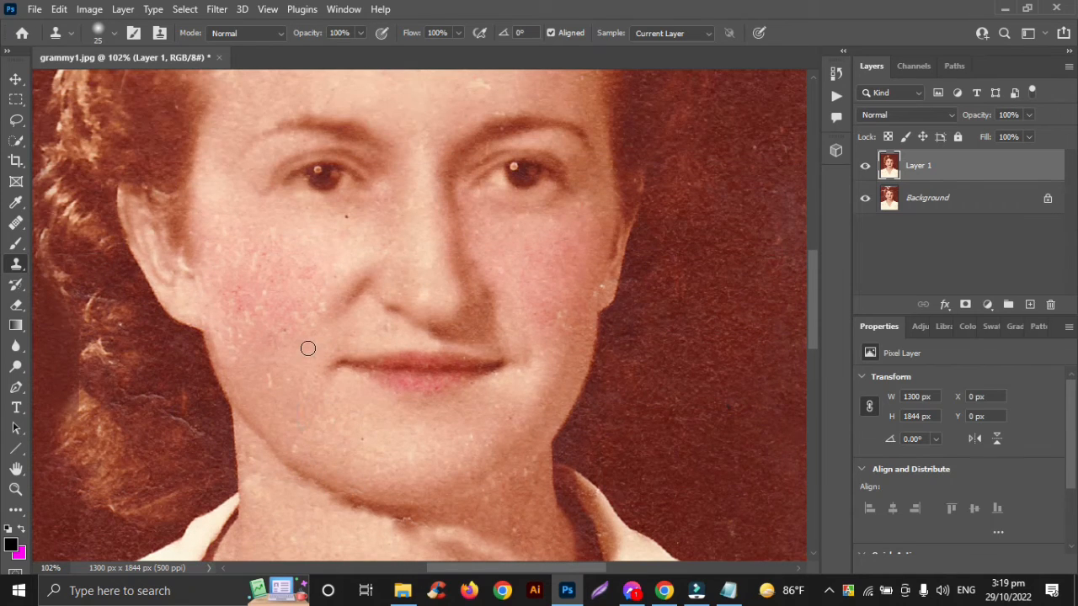
pyautogui.press(']')
pyautogui.press(']')
pyautogui.press(']')
pyautogui.click(314, 309)
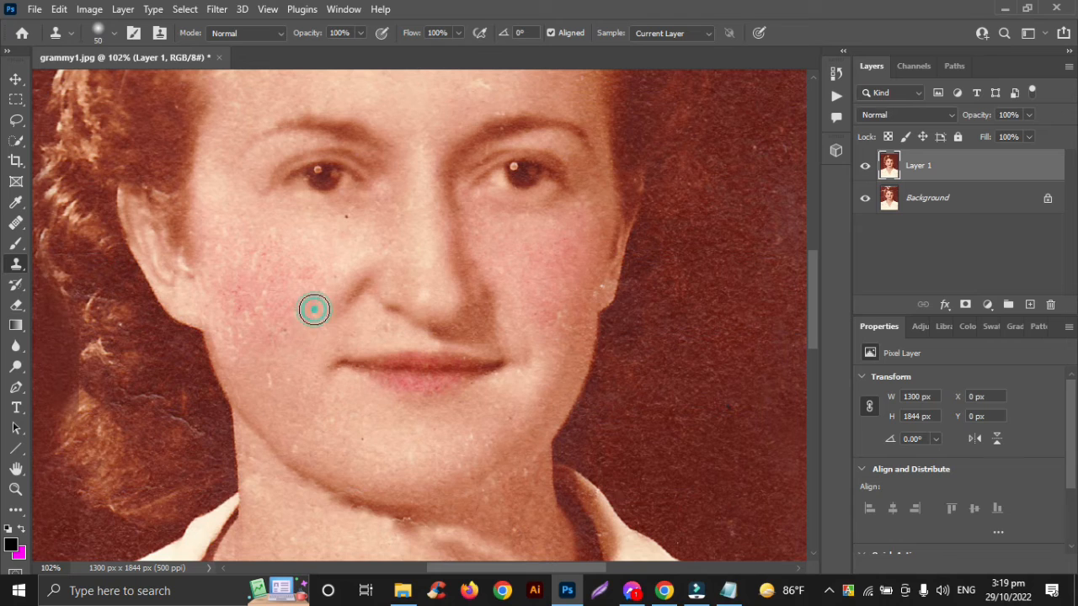
pyautogui.click(315, 307)
pyautogui.click(311, 294)
pyautogui.click(296, 359)
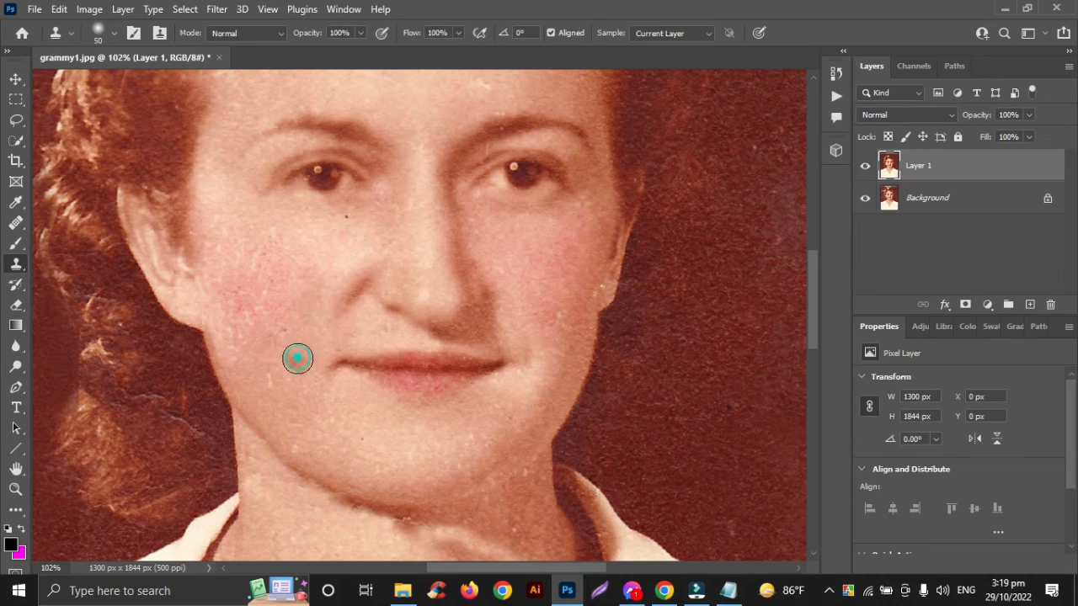
# - Clone sampled chin and cheek skin over the remaining marks between the left cheek and the corner of the mouth
pyautogui.keyDown('alt'); pyautogui.click(383, 441); pyautogui.keyUp('alt')
pyautogui.moveTo(296, 380); pyautogui.dragTo(296, 368)
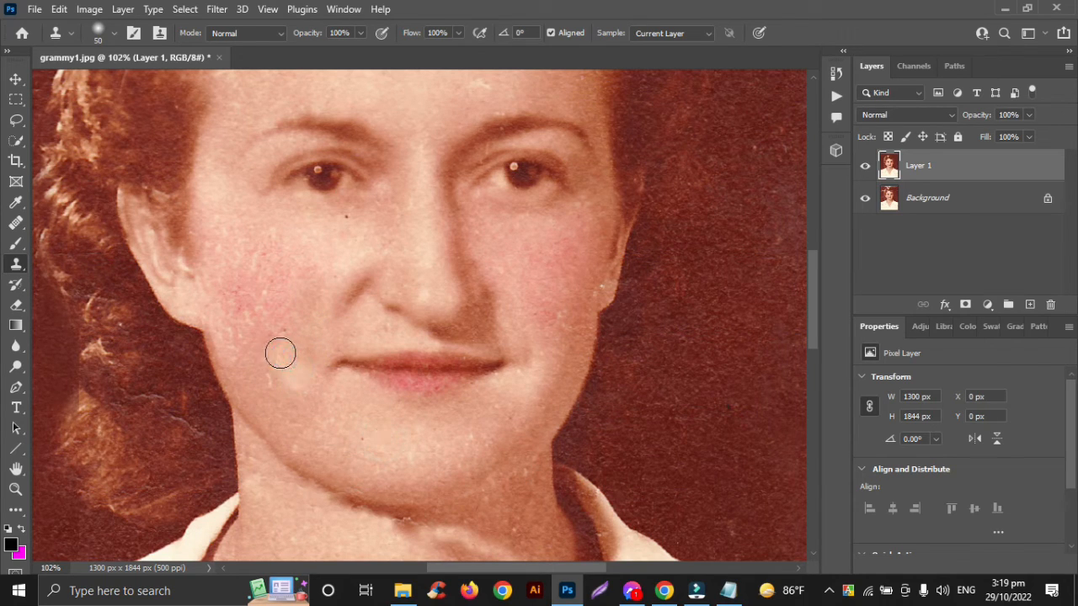
pyautogui.keyDown('alt'); pyautogui.click(255, 331); pyautogui.keyUp('alt')
pyautogui.click(306, 311)
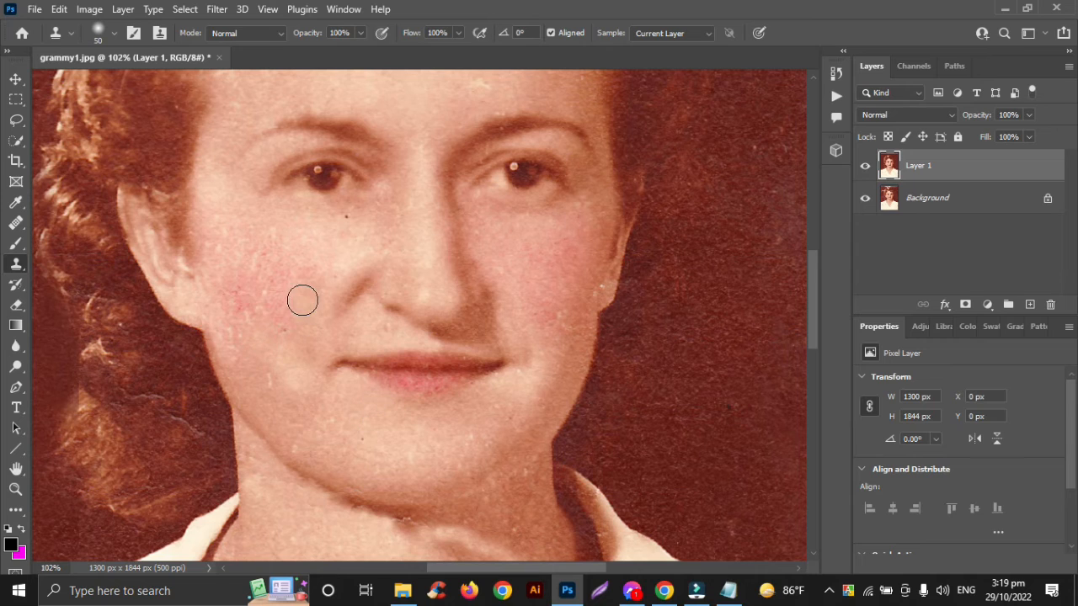
# - With a 100 px clone brush, cover the red blotches and specks across the middle of the left cheek
pyautogui.press(']')
pyautogui.press(']')
pyautogui.press(']')
pyautogui.press(']')
pyautogui.press(']')
pyautogui.press(']')
pyautogui.press(']')
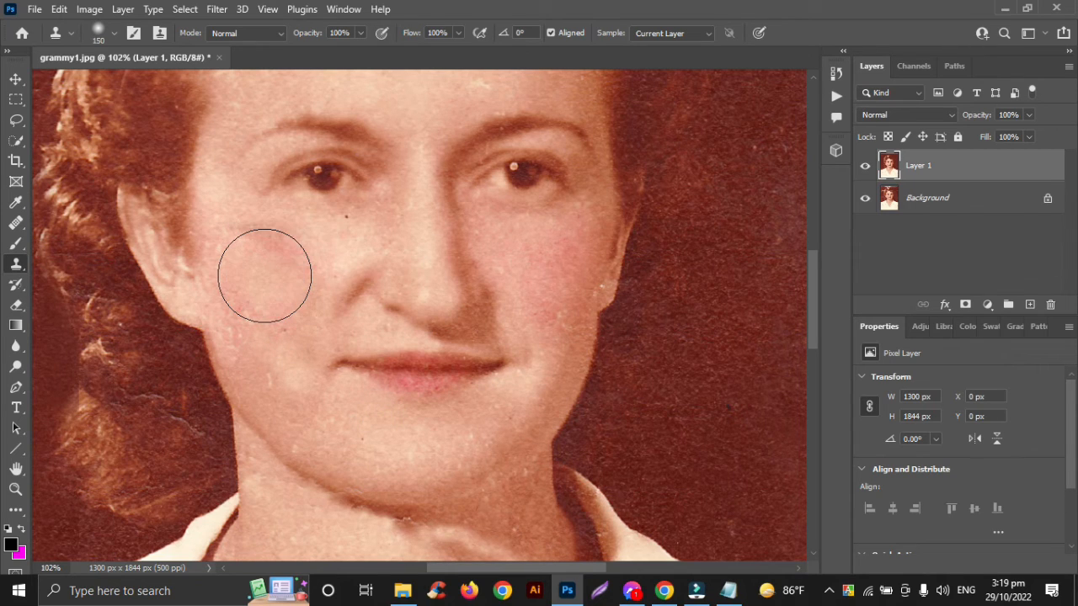
pyautogui.press('[')
pyautogui.press('[')
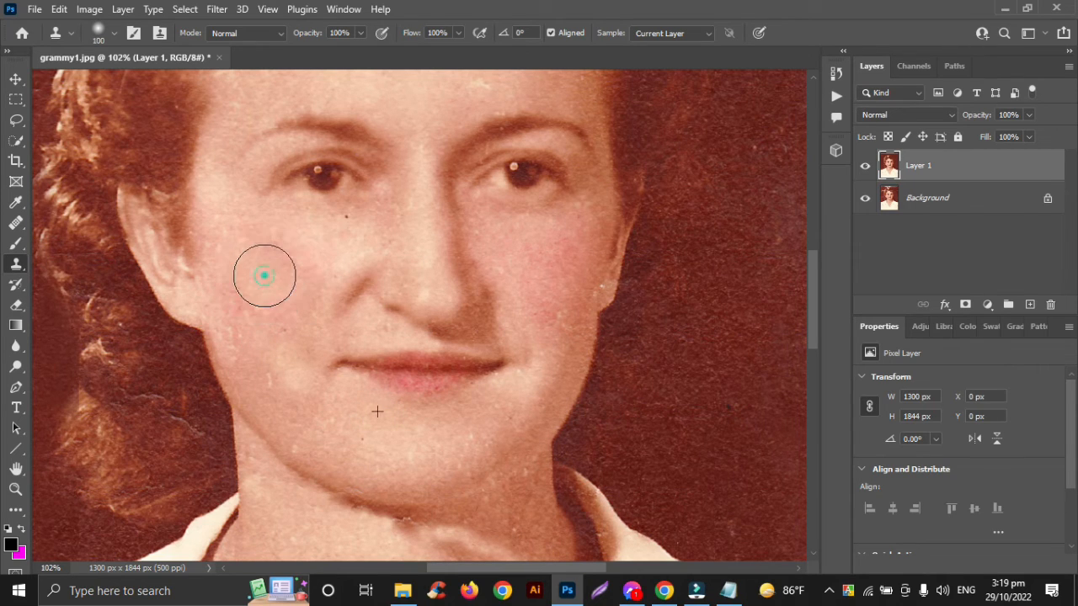
pyautogui.click(261, 284)
pyautogui.click(251, 321)
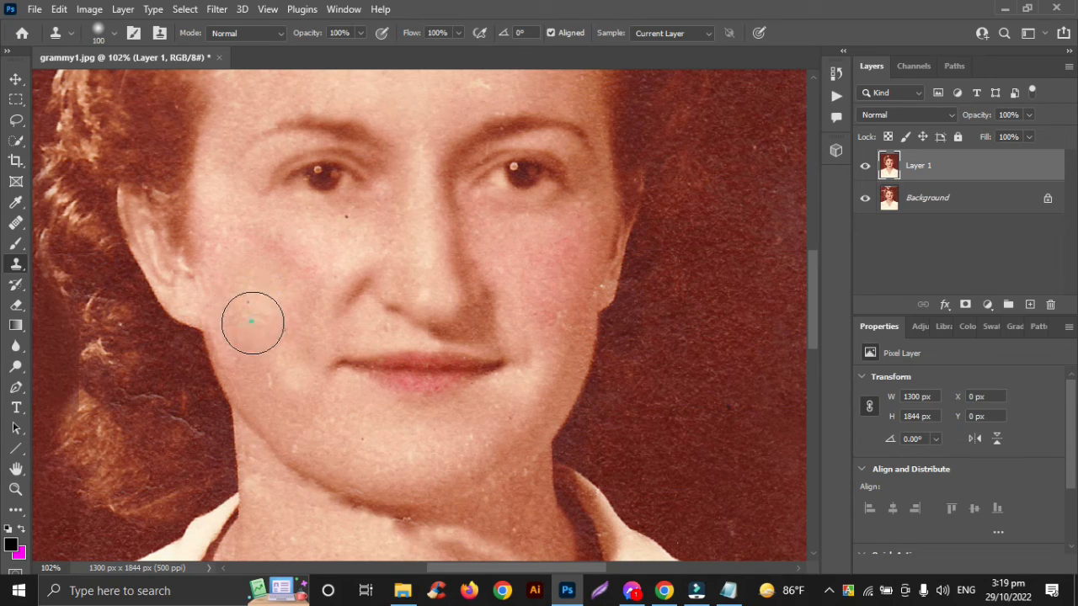
# - Sample chin skin and clone it over the blemishes on the lower left cheek near the jaw
pyautogui.keyDown('alt'); pyautogui.click(376, 443); pyautogui.keyUp('alt')
pyautogui.click(283, 373)
pyautogui.click(251, 332)
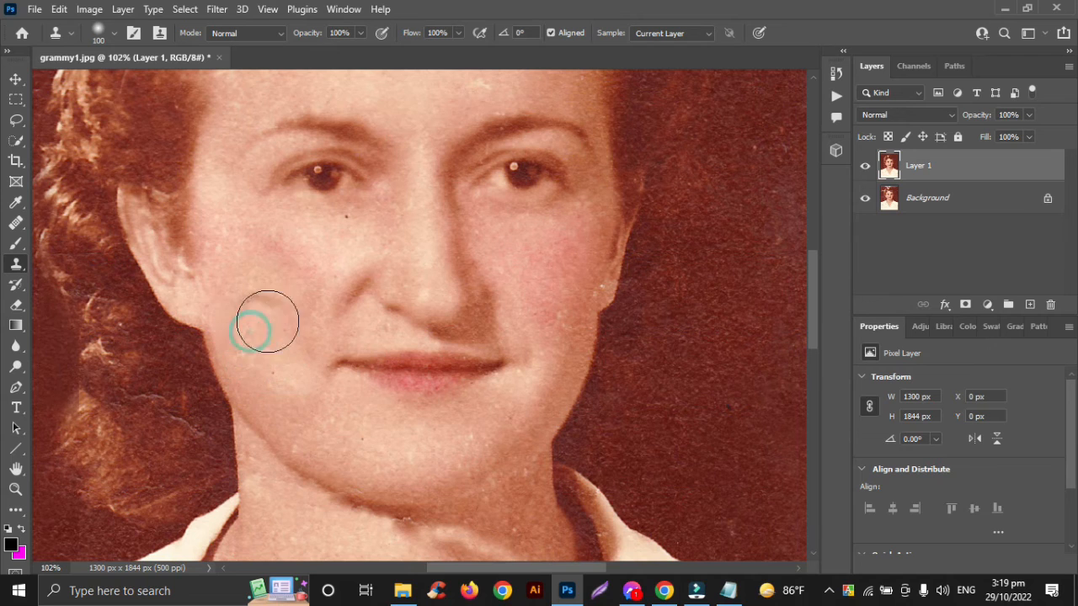
# - Clone smooth forehead skin over the specks and uneven patches above the eyebrows
pyautogui.scroll(-2, 508, 421)
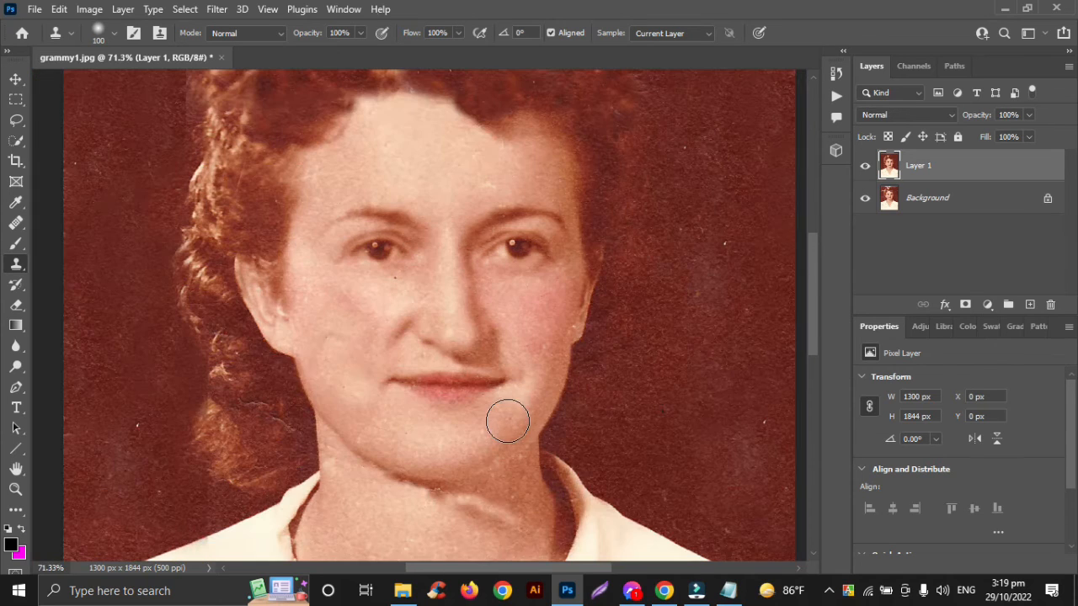
pyautogui.click(393, 126)
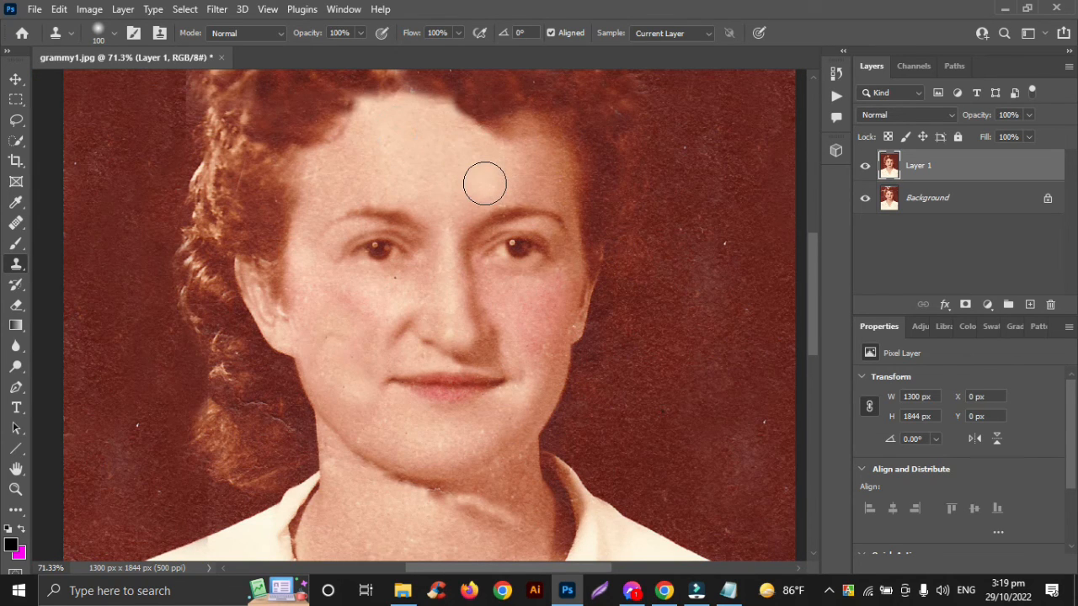
pyautogui.click(423, 174)
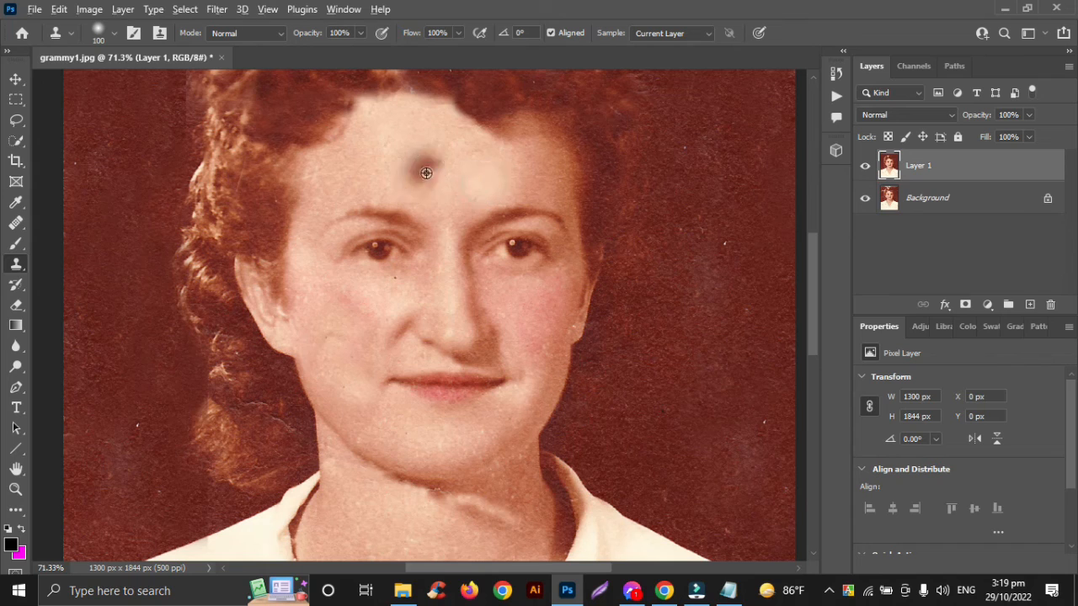
pyautogui.click(317, 182)
# - Compare the whole retouched portrait with the damaged original by toggling the visibility of Layer 1, leaving it shown
pyautogui.scroll(-3, 475, 222)
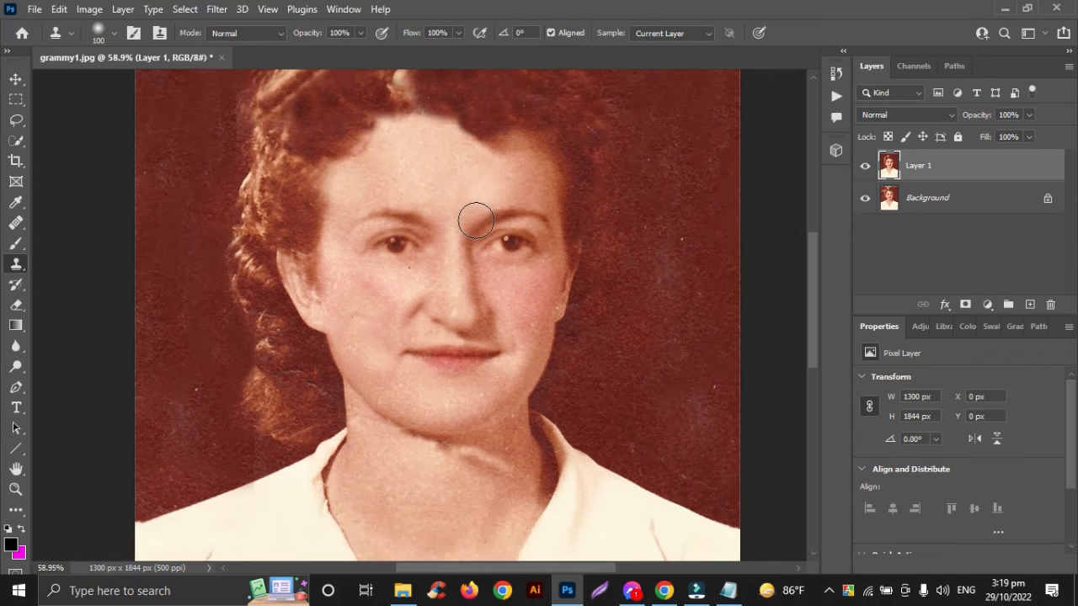
pyautogui.scroll(-1, 476, 221)
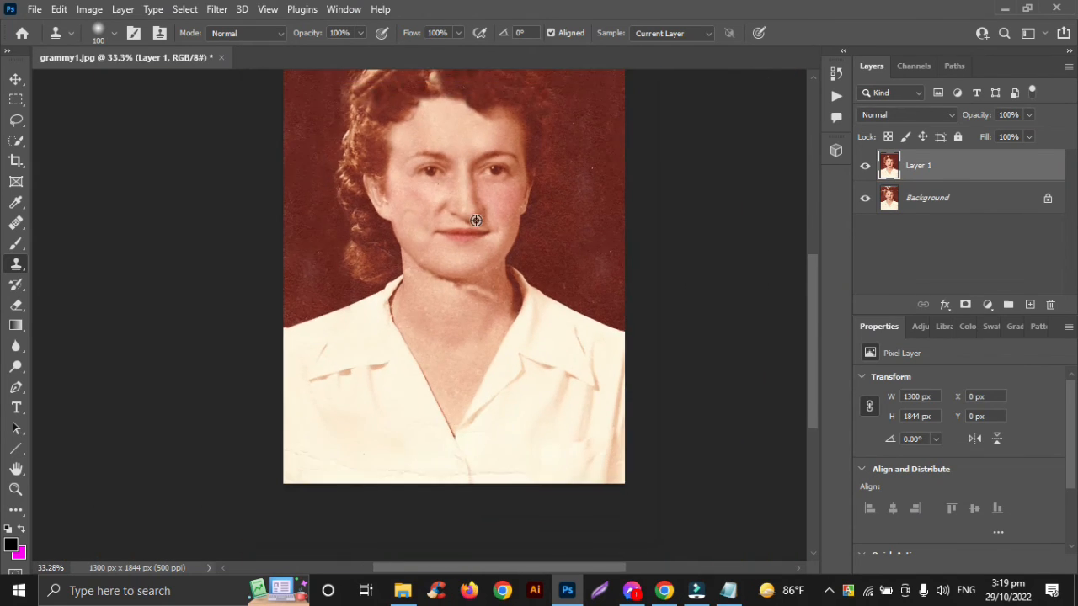
pyautogui.hscroll(3, 476, 221)
pyautogui.scroll(3, 476, 221)
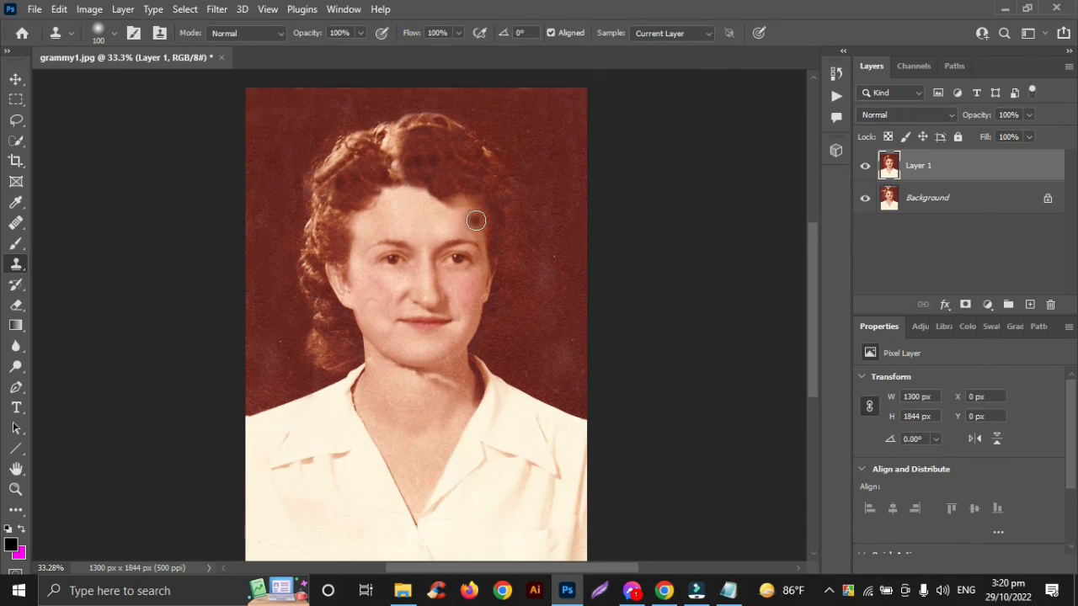
pyautogui.click(16, 78)
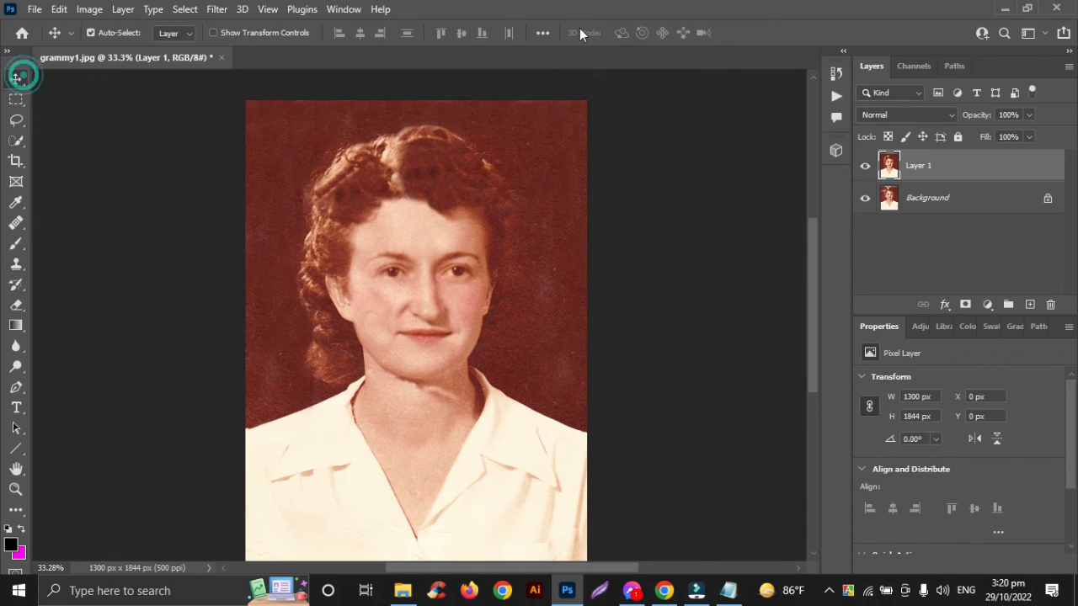
pyautogui.click(866, 167)
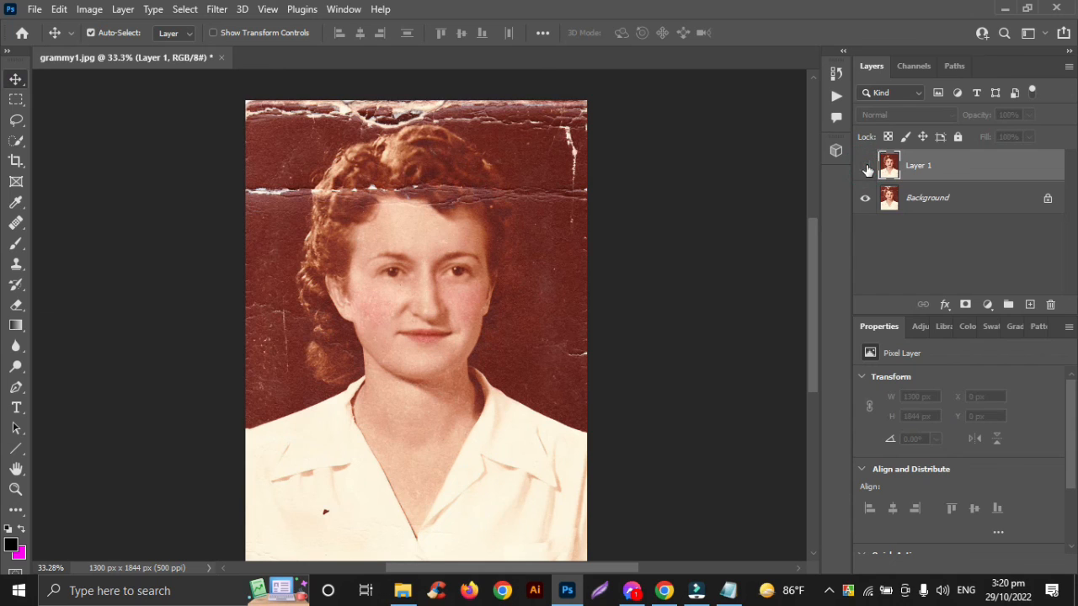
pyautogui.click(866, 167)
pyautogui.click(866, 167)
pyautogui.click(866, 167)
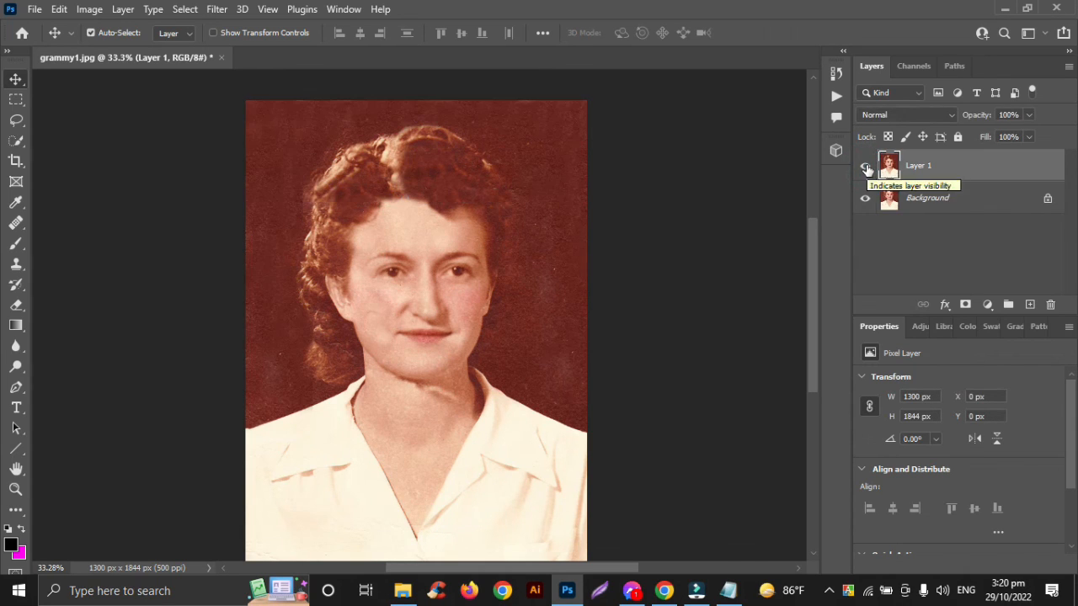
pyautogui.click(866, 168)
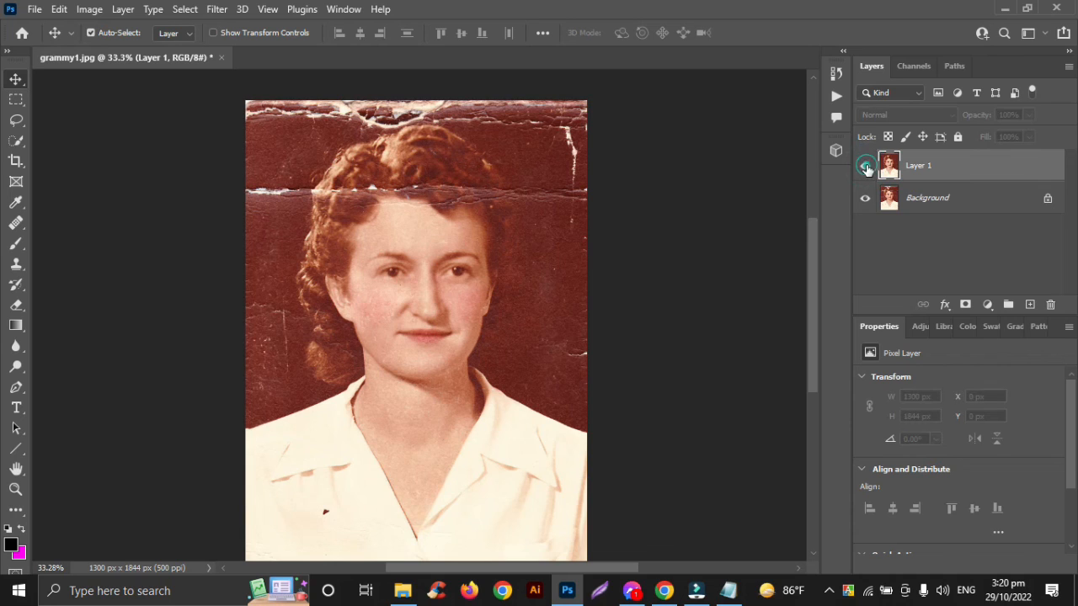
pyautogui.click(867, 167)
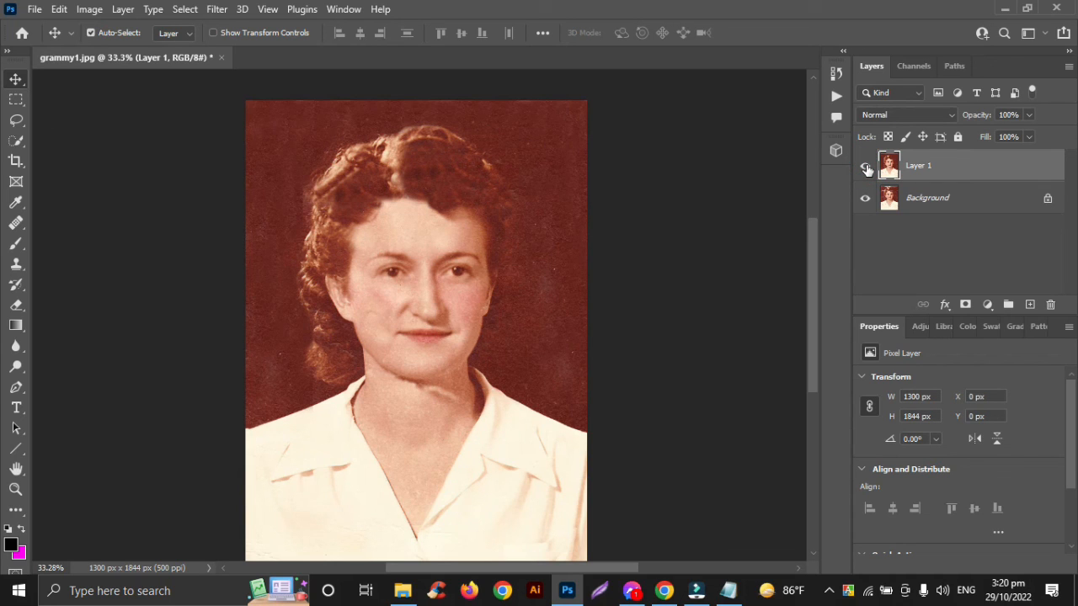